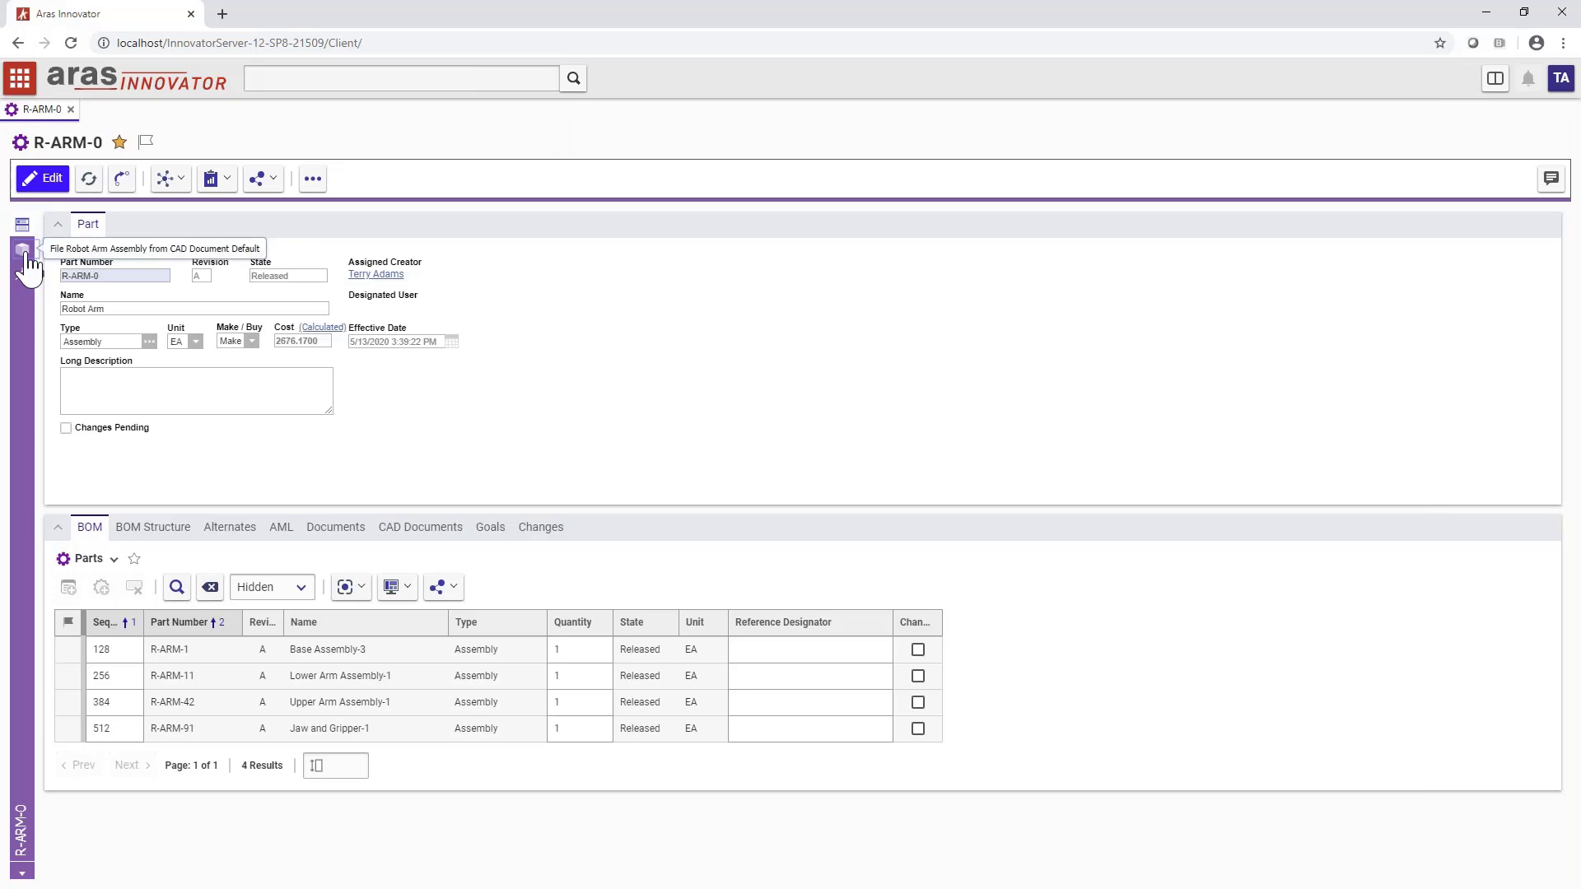
# - Open R-ARM-0's 3D model, orbit it, and highlight Base-1 and Motor 17HS15-1684D-HG10-1
pyautogui.click(24, 252)
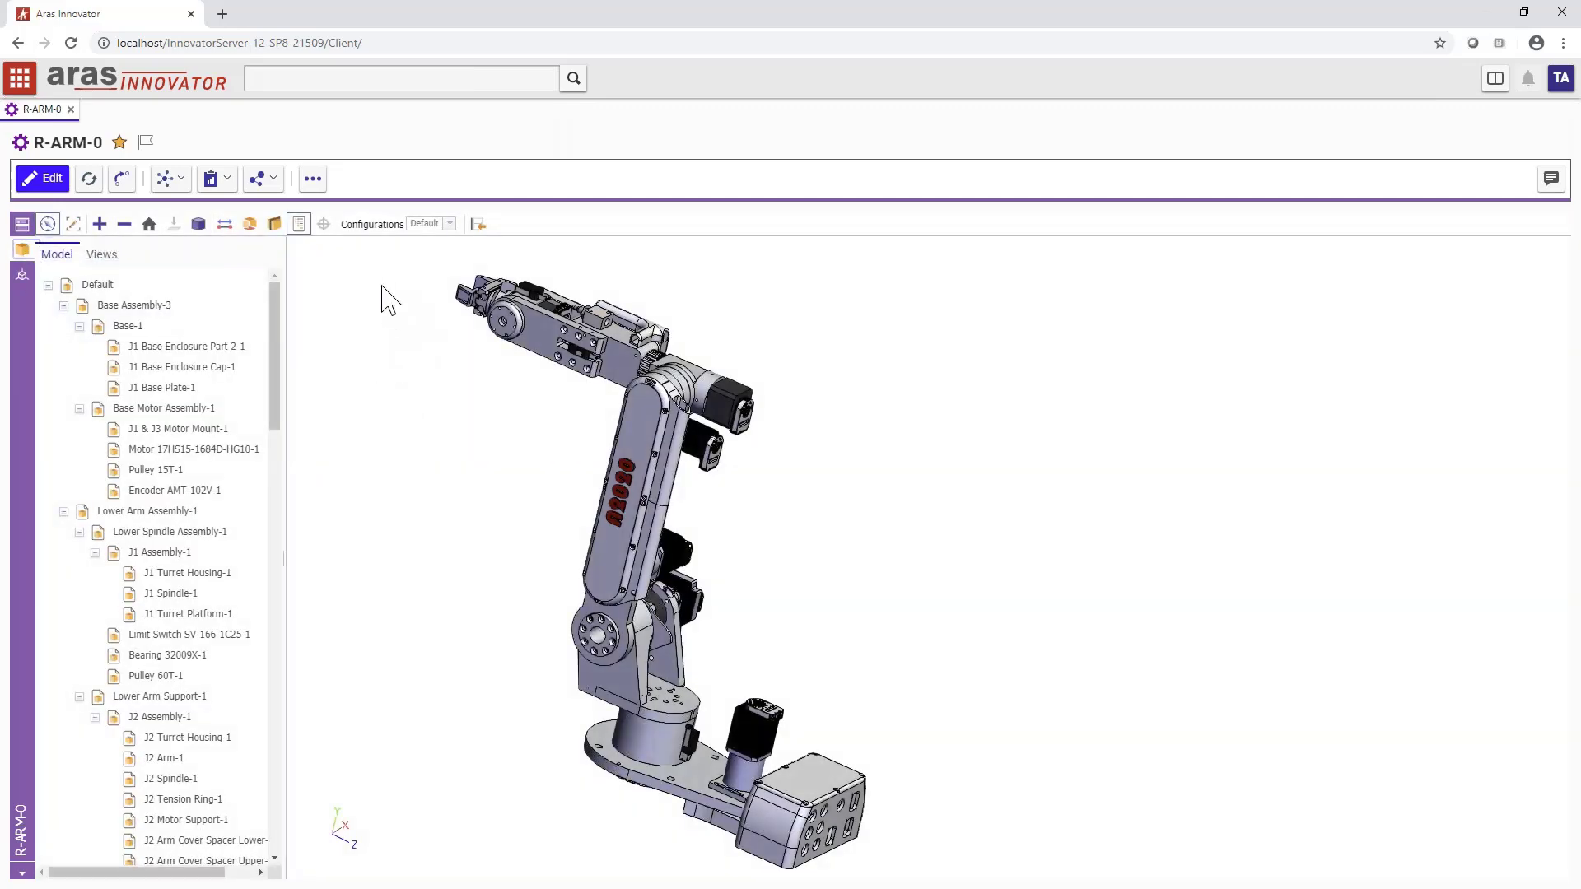
pyautogui.moveTo(1099, 659); pyautogui.dragTo(1150, 688)
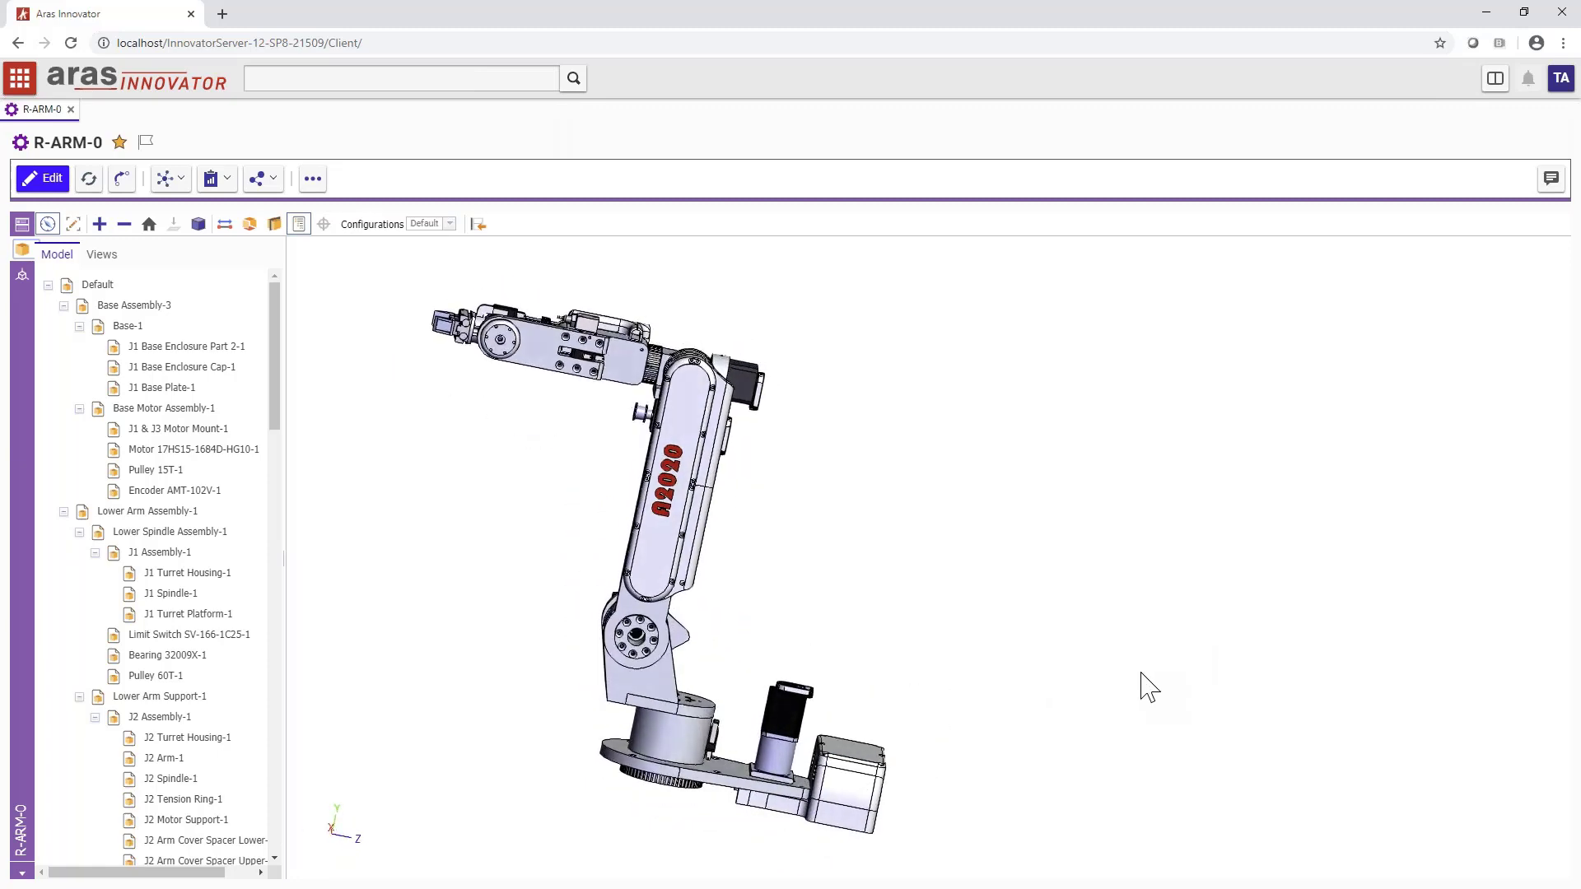
pyautogui.click(132, 326)
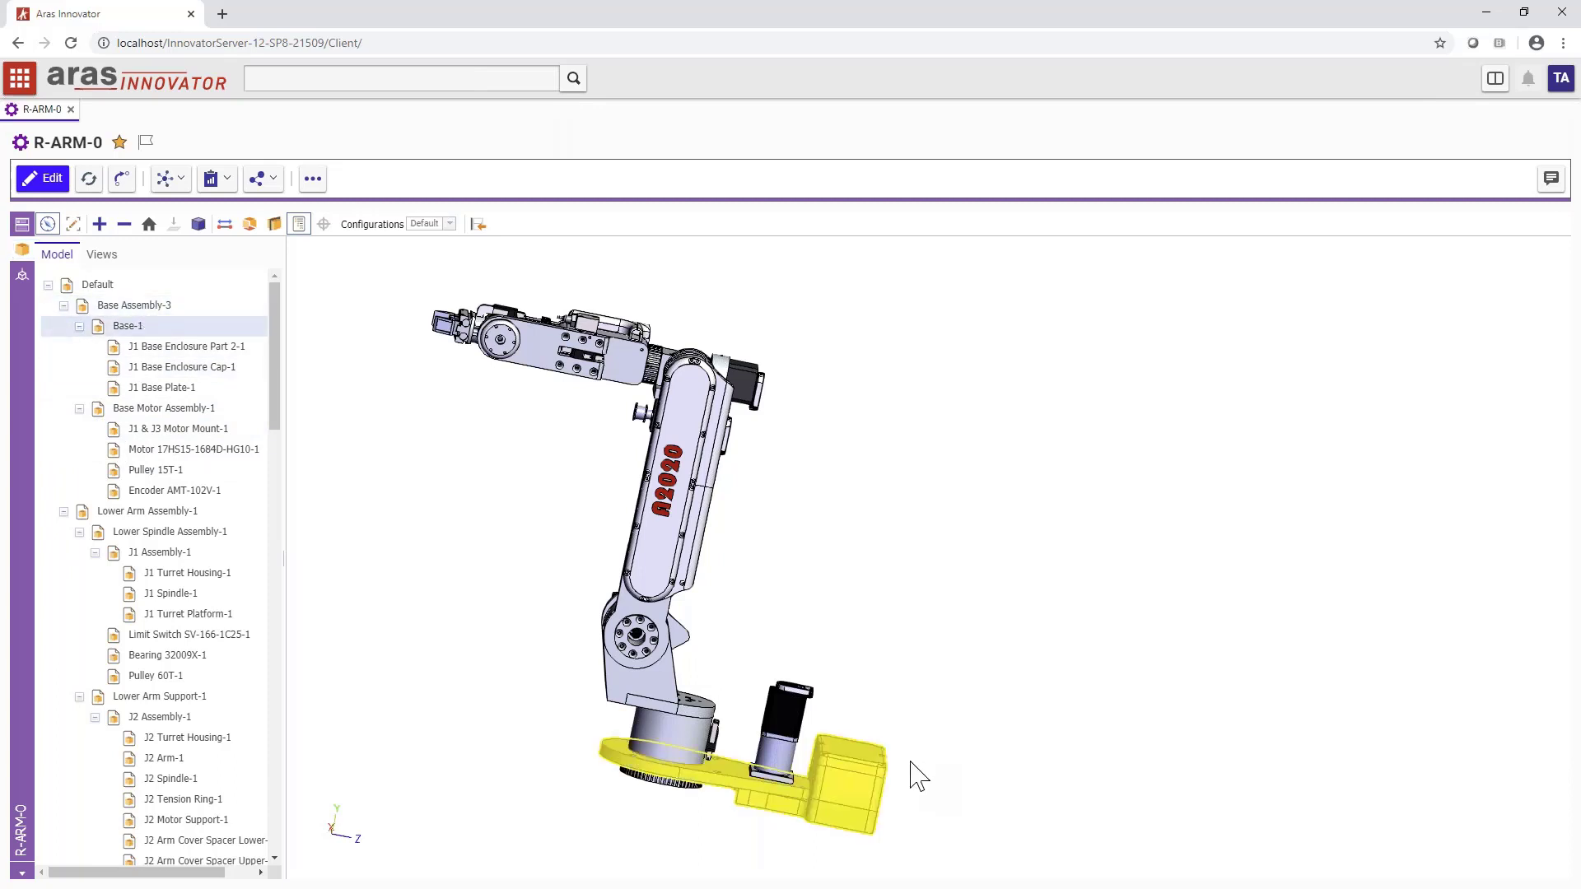
pyautogui.click(793, 723)
pyautogui.click(222, 227)
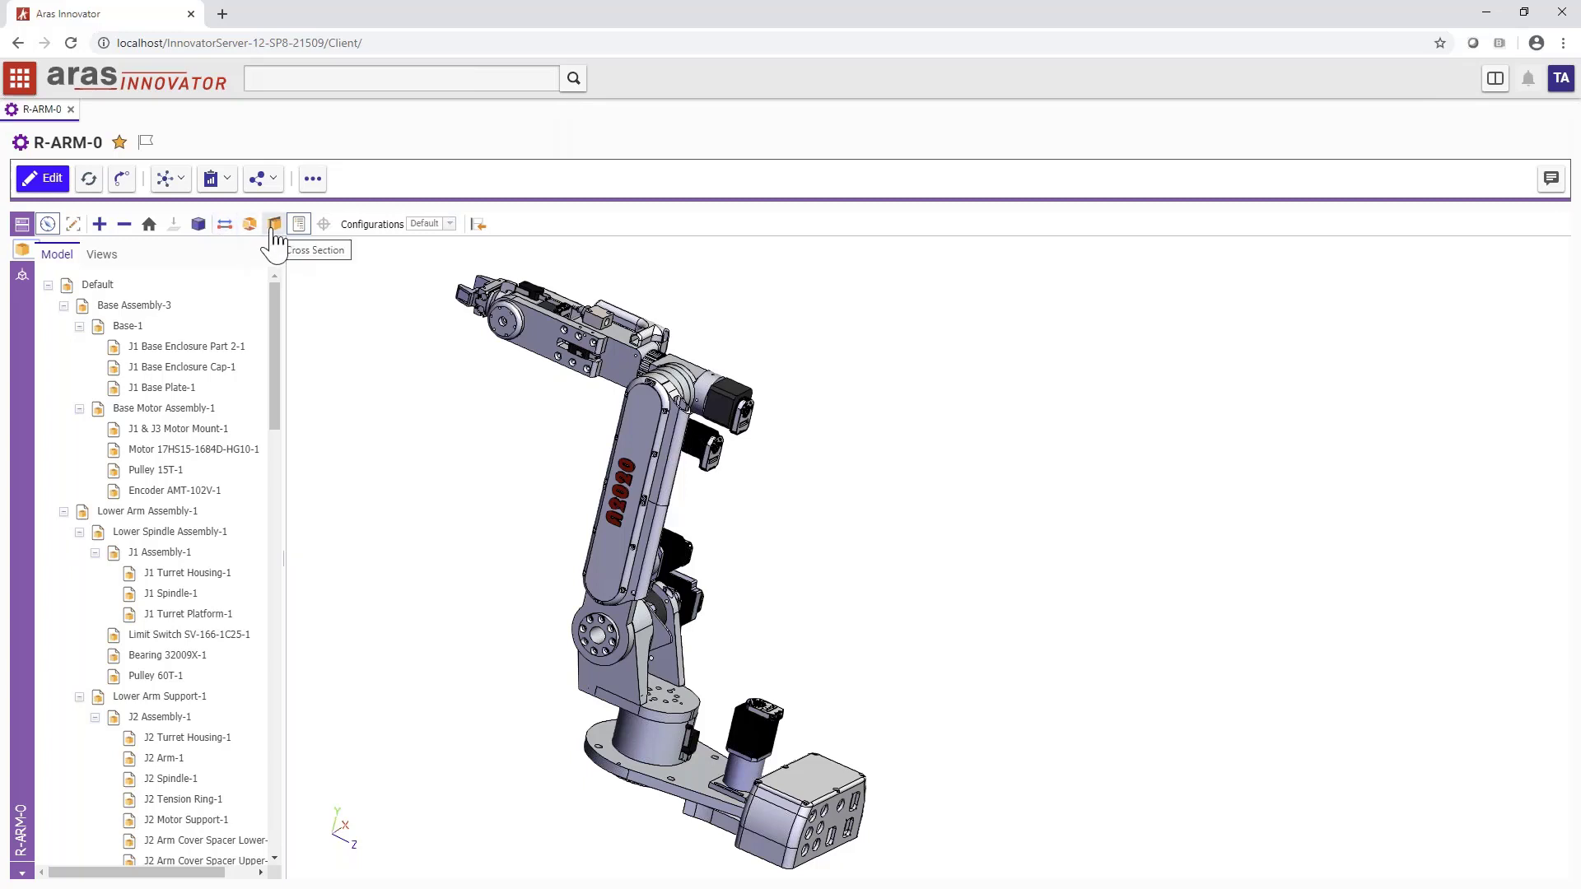
pyautogui.click(262, 449)
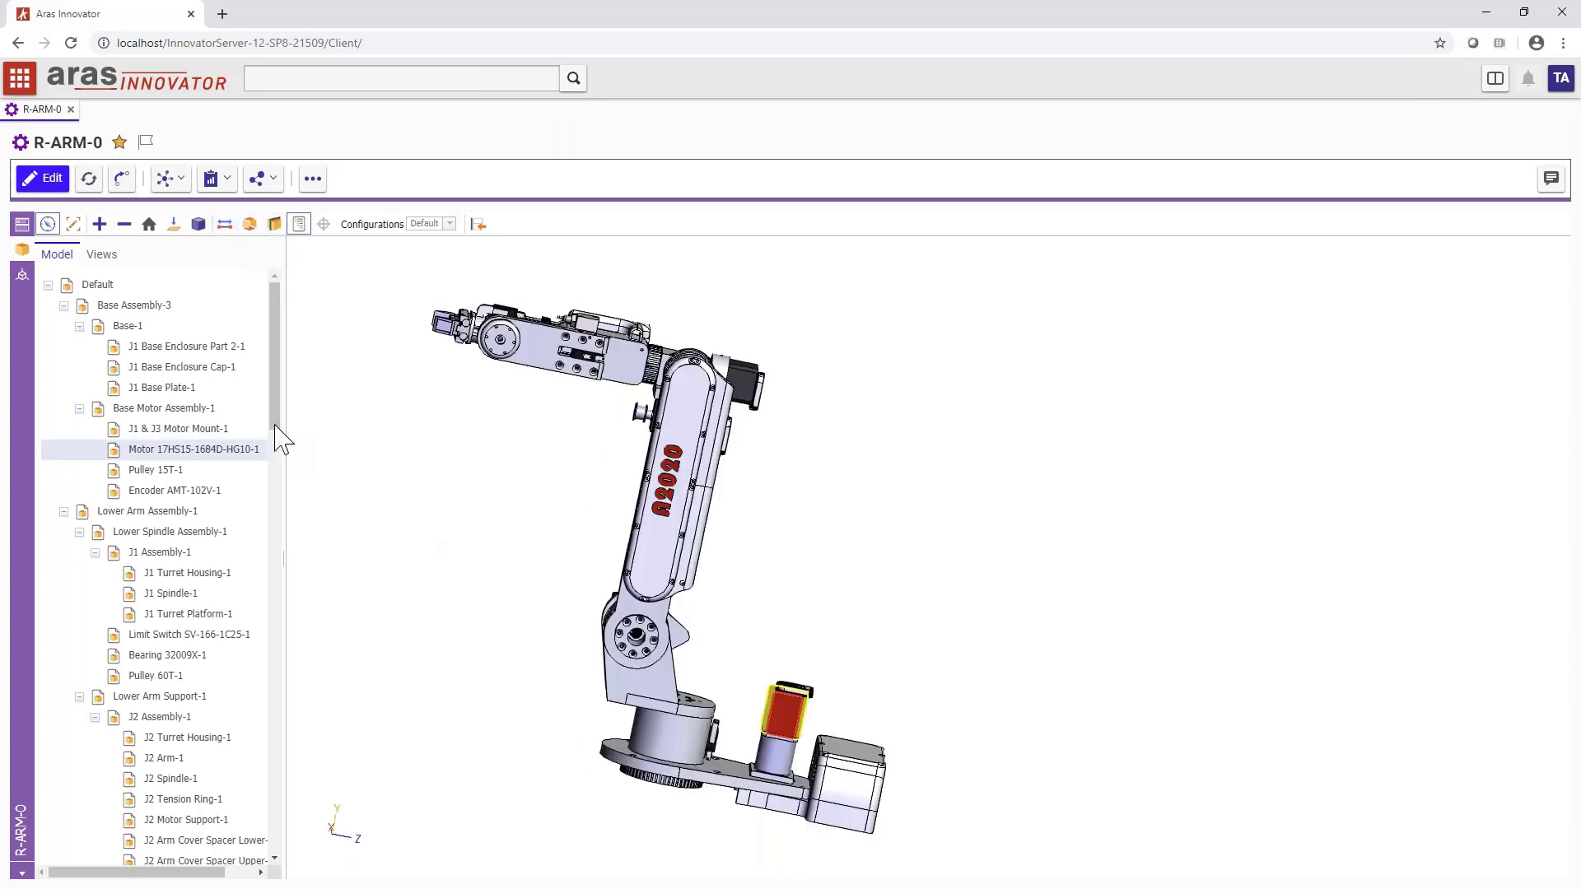
# - Load R-ARM-0 into a dynamic view showing State and Released? columns, and select J2 cover parts
pyautogui.click(23, 277)
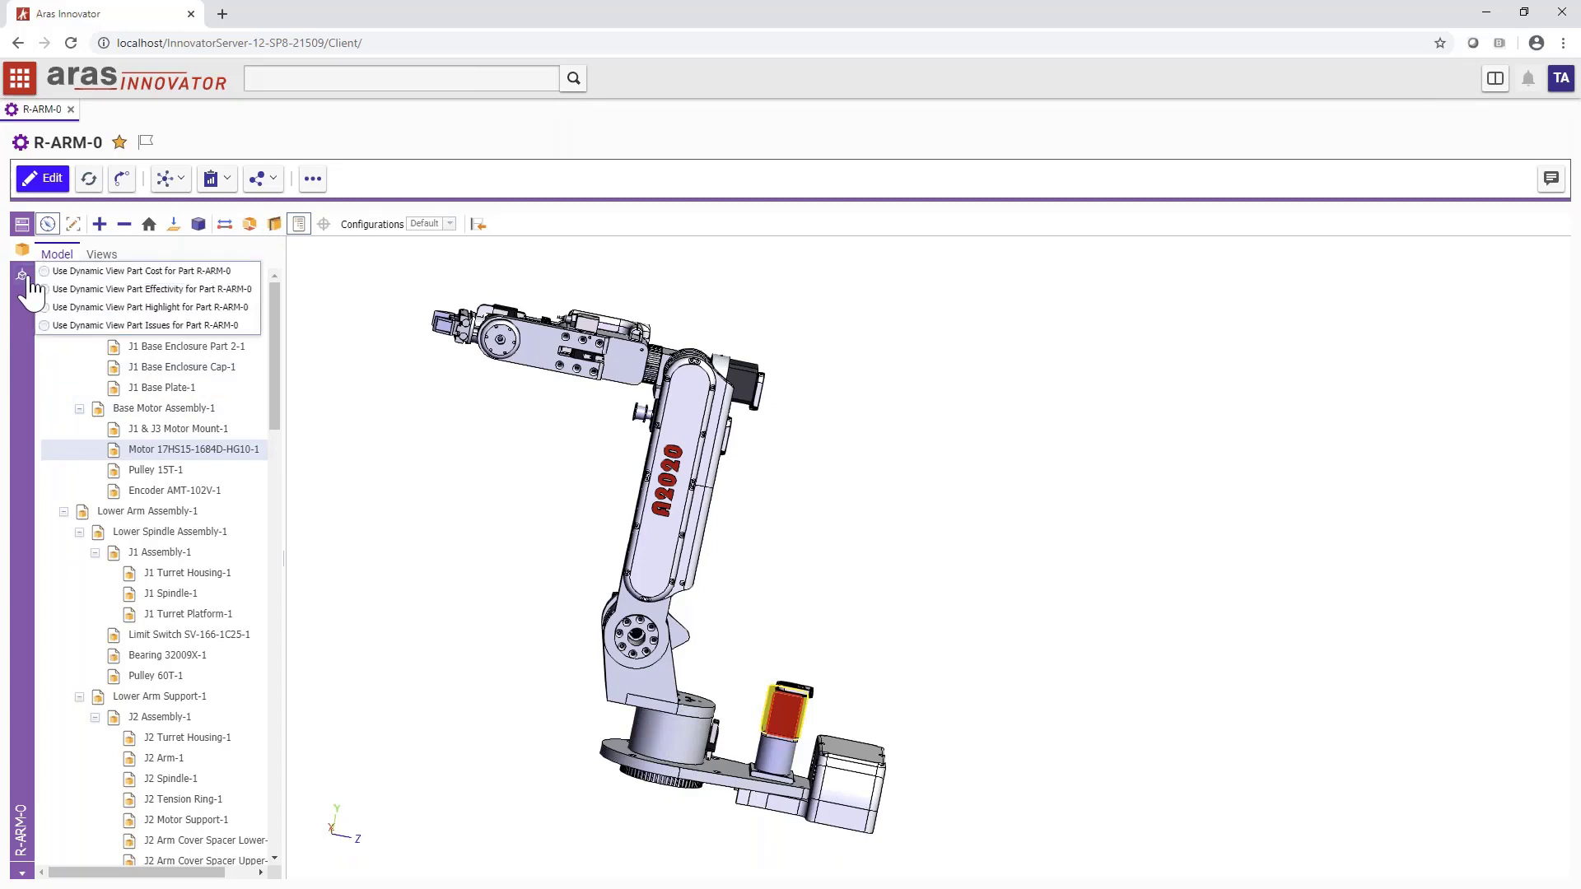
pyautogui.click(96, 308)
pyautogui.moveTo(286, 554); pyautogui.dragTo(465, 623)
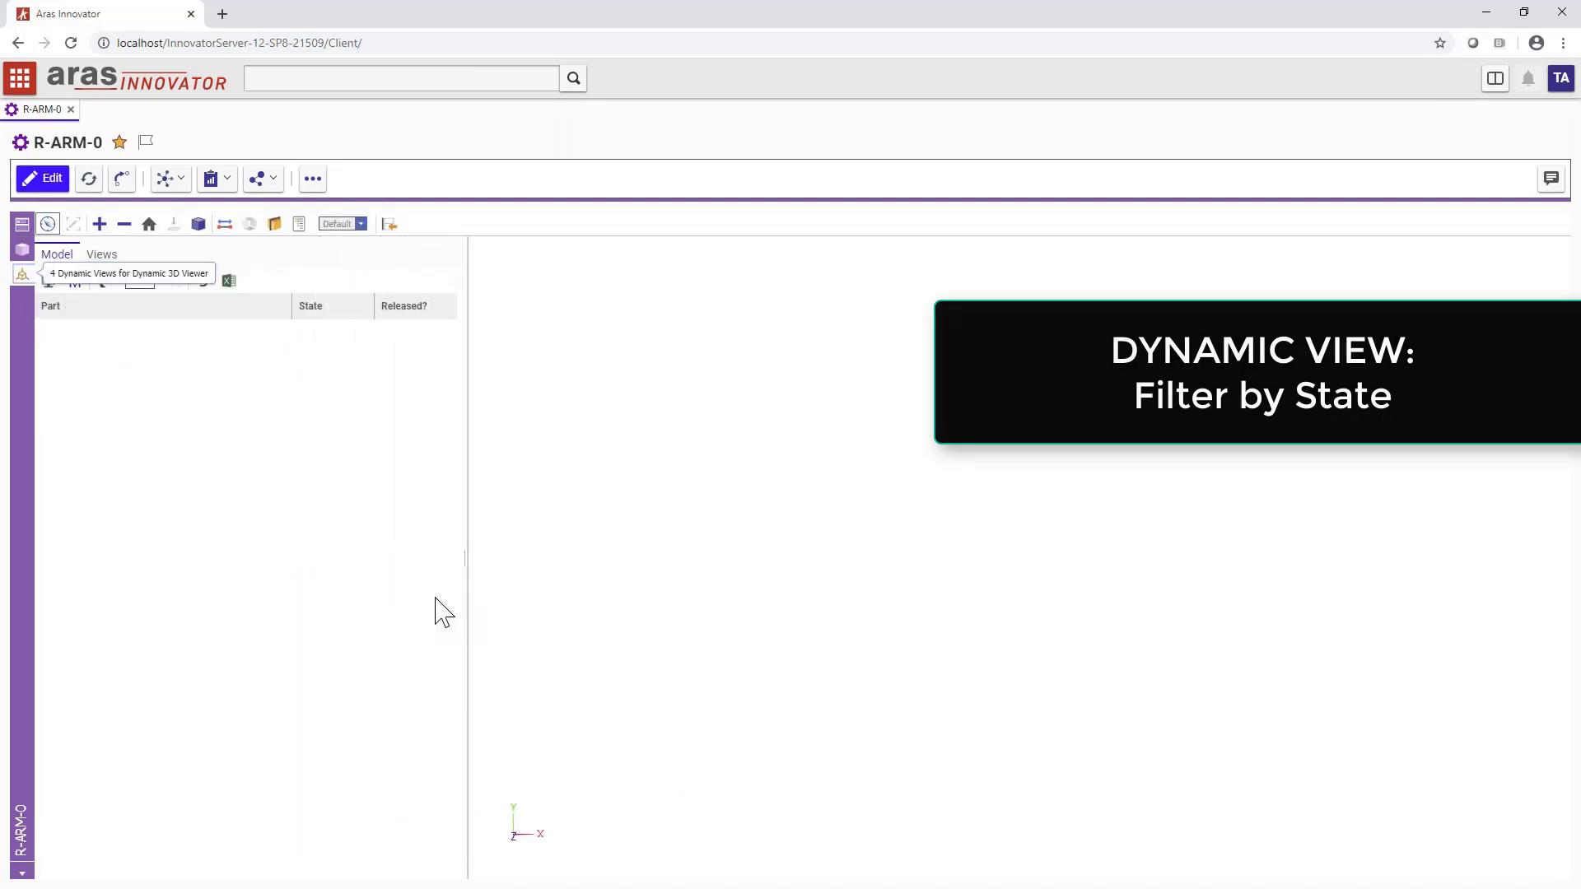
pyautogui.click(1013, 550)
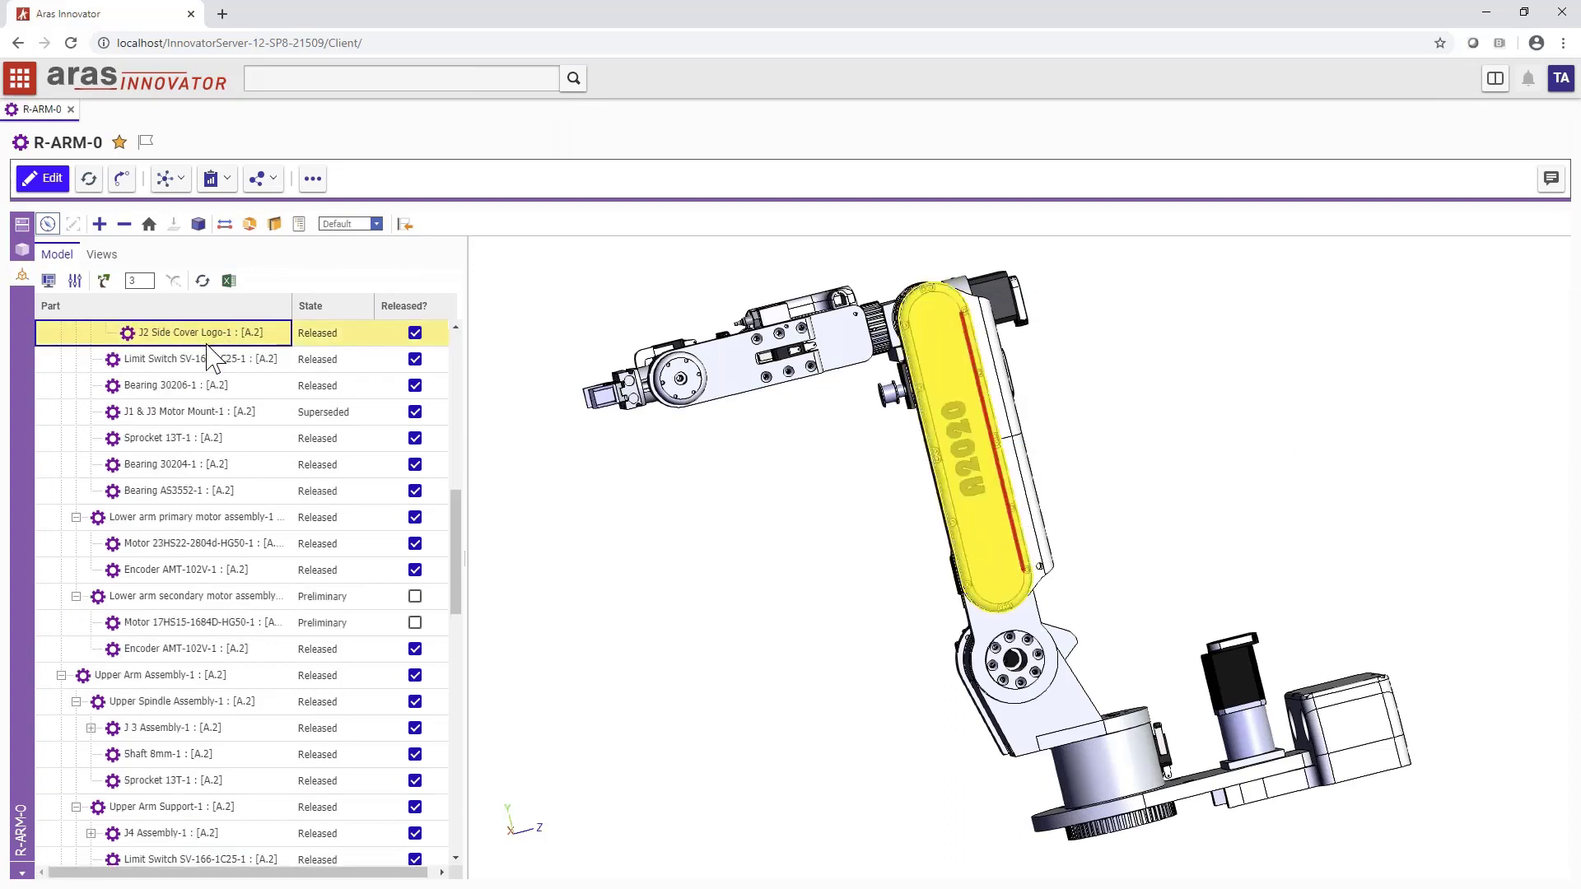
pyautogui.scroll(2, 212, 416)
pyautogui.click(212, 390)
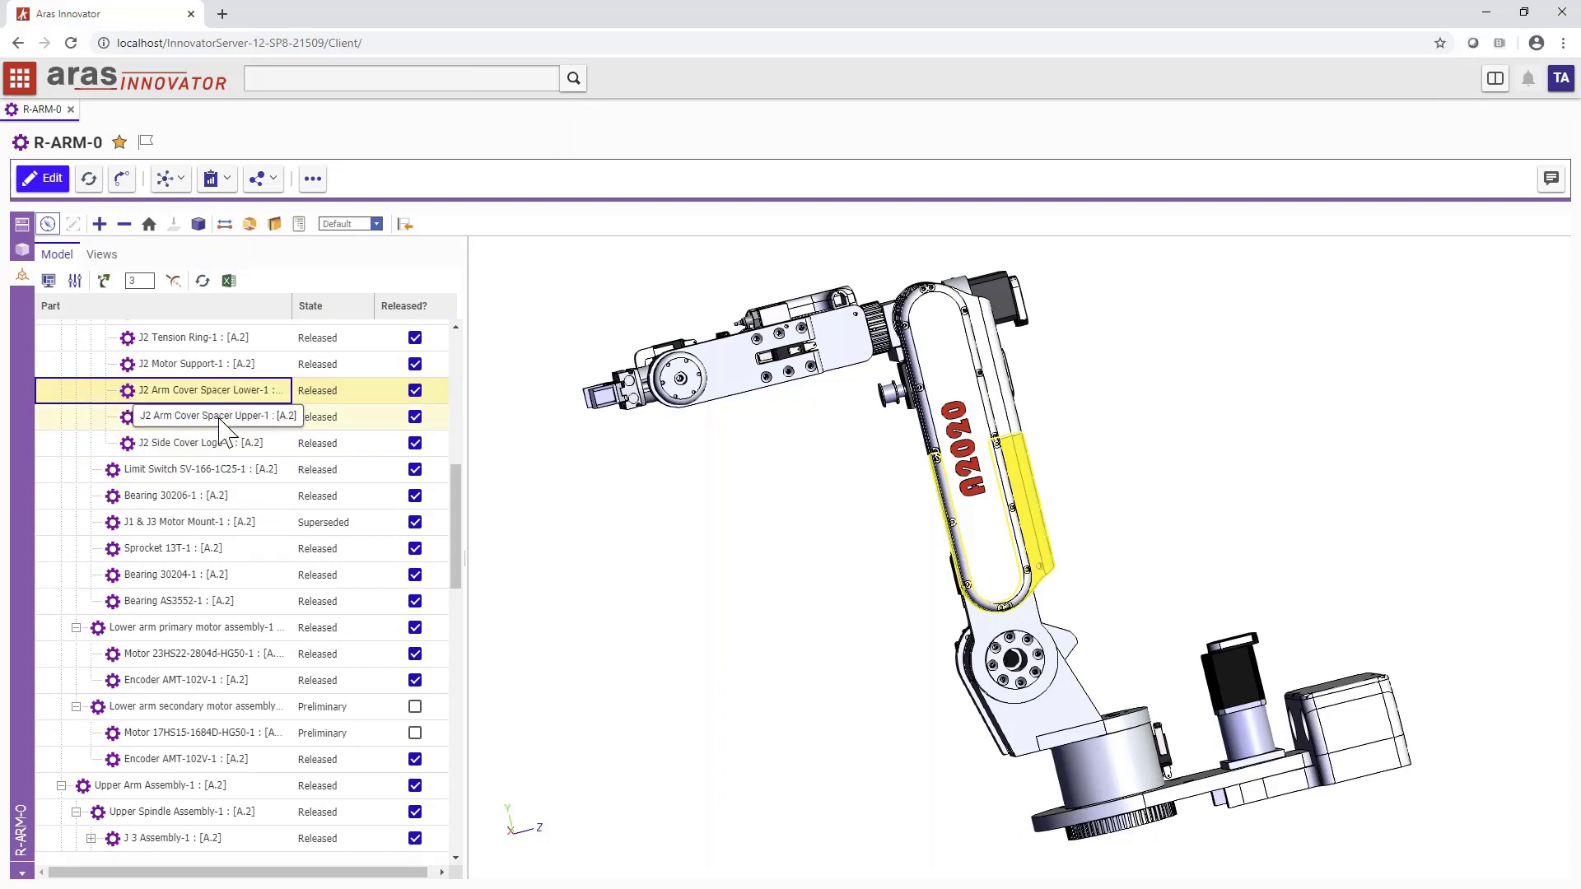
# - Set the dynamic view's StructureResolutionMode parameter to Latest Released and apply it
pyautogui.click(75, 281)
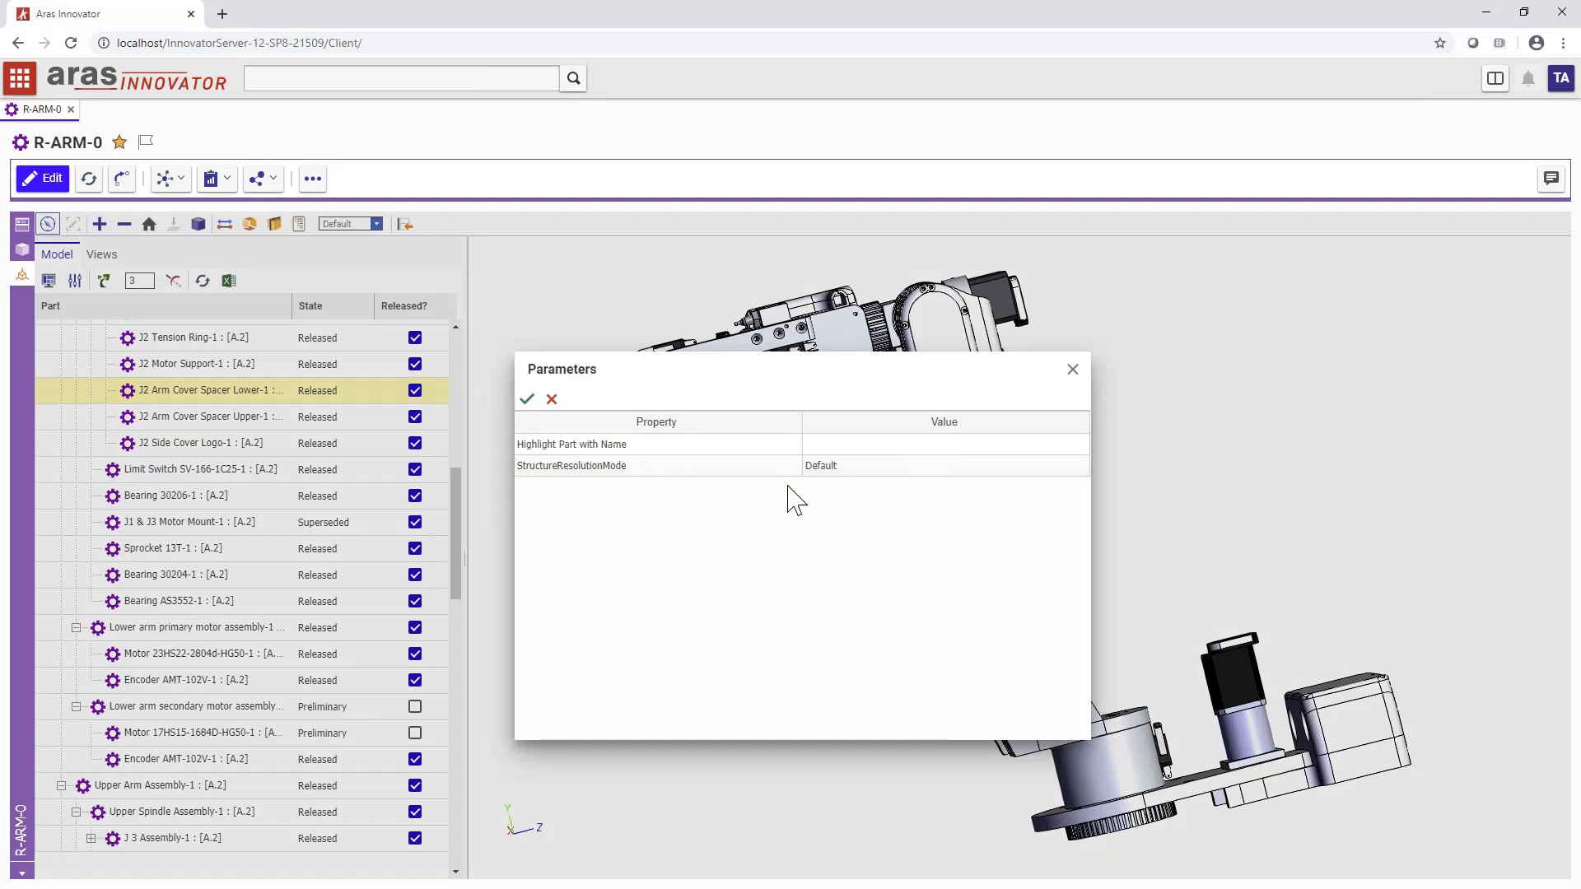
pyautogui.click(927, 474)
pyautogui.click(1082, 478)
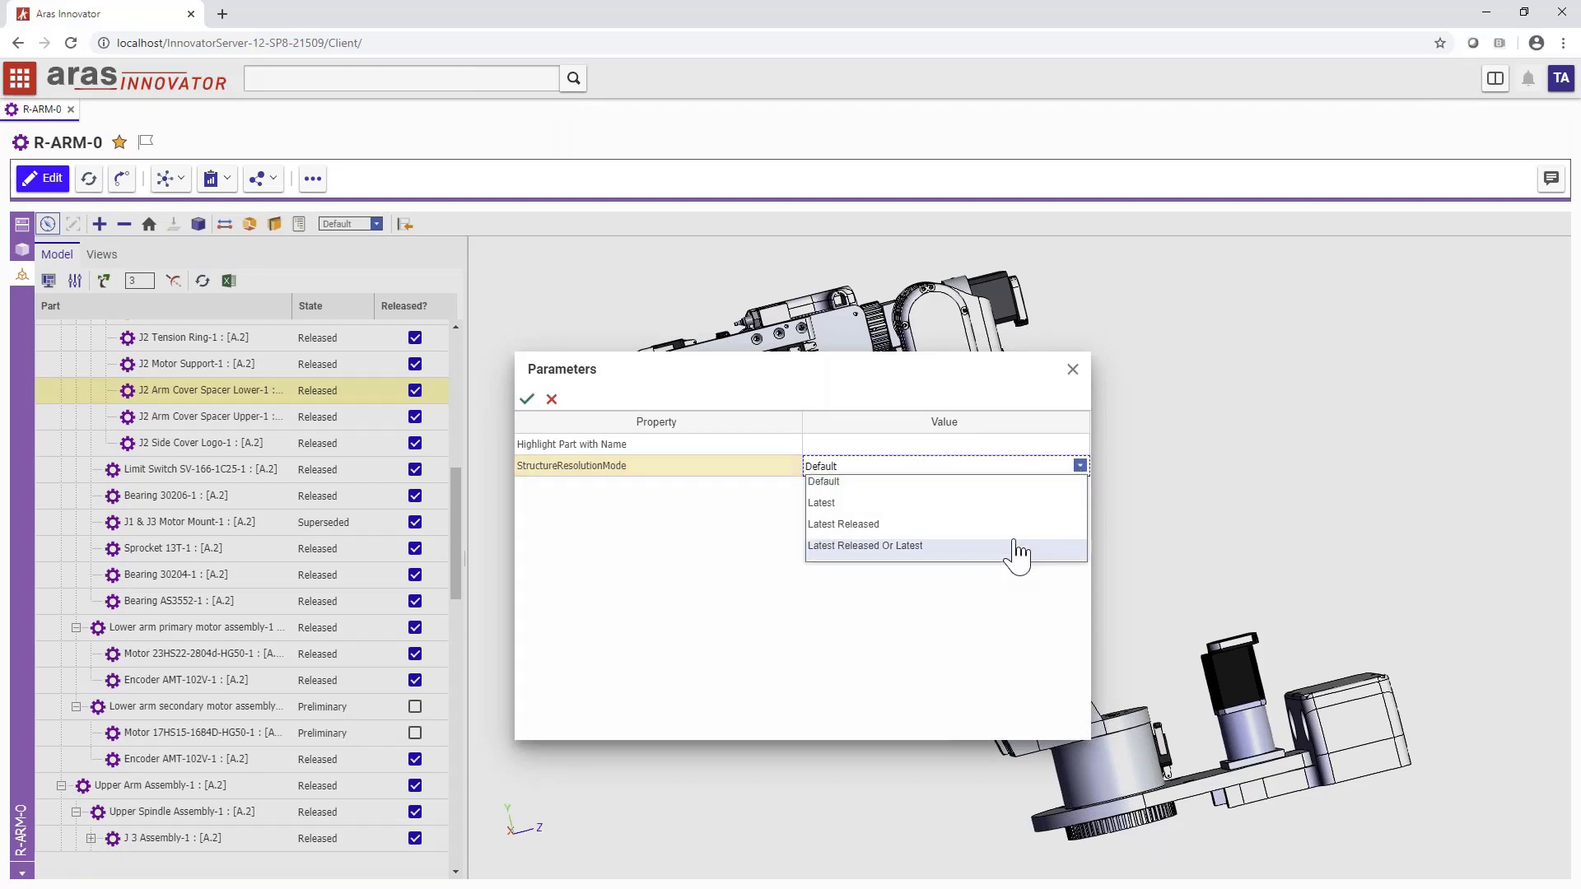
pyautogui.click(905, 525)
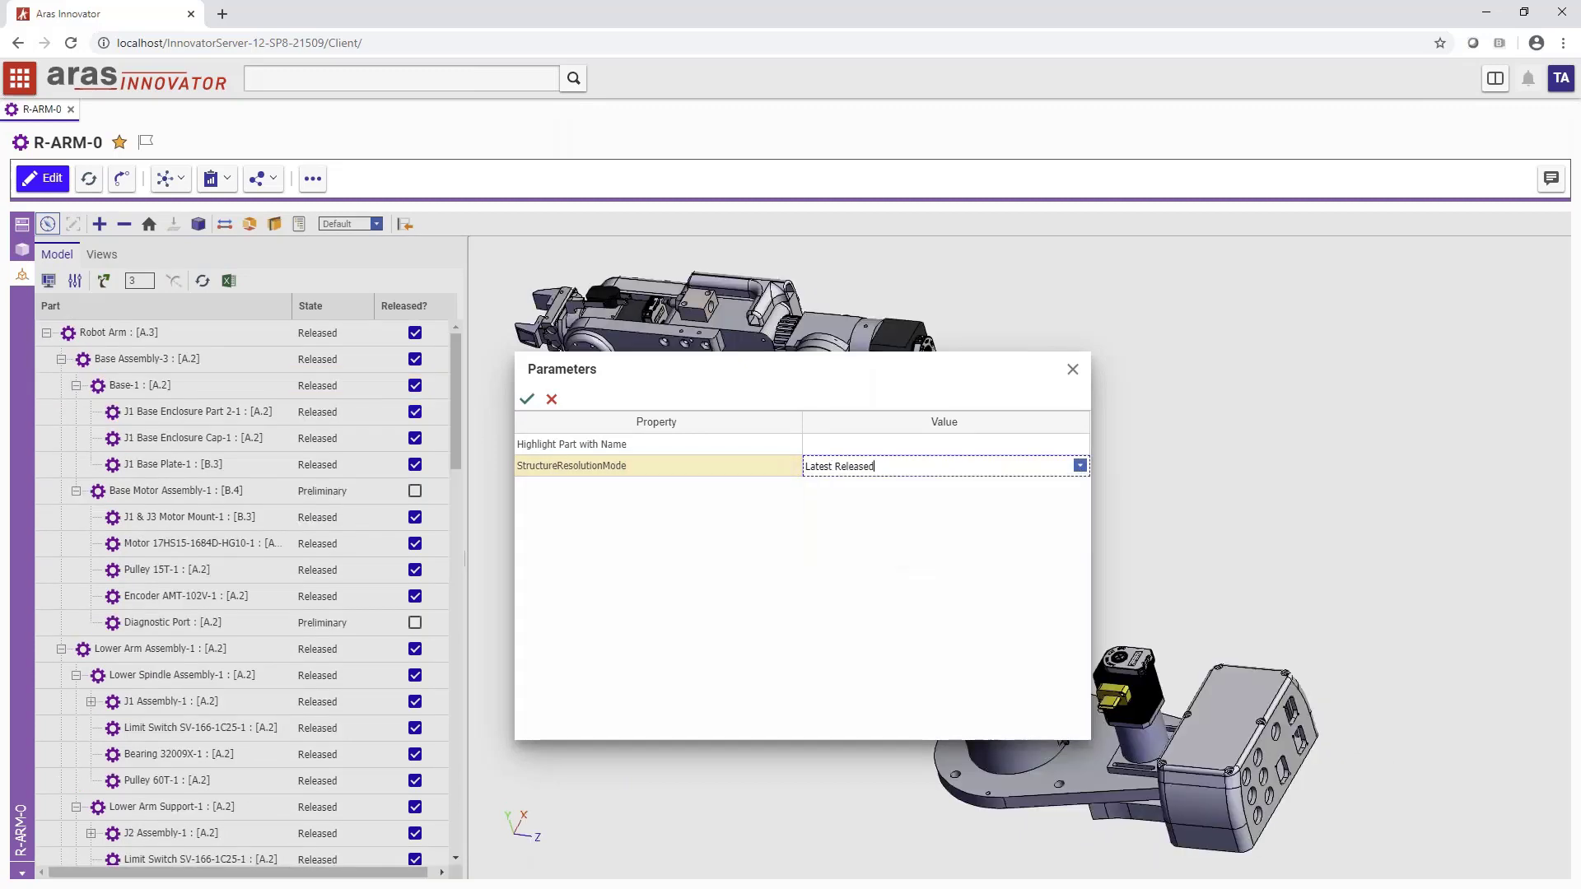
pyautogui.click(527, 399)
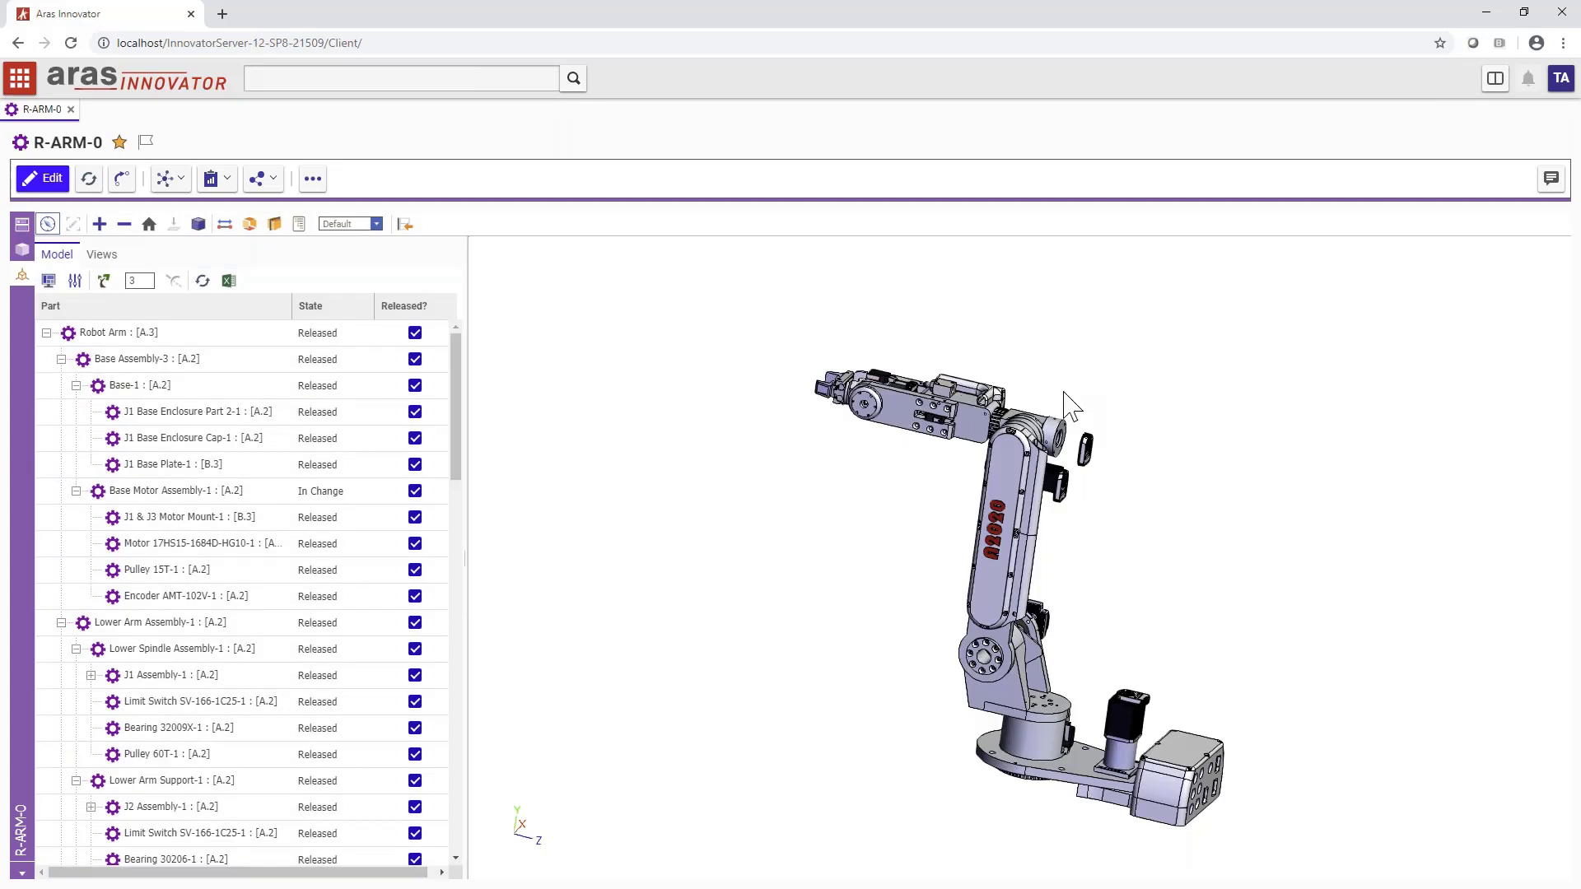
# - Colour the robot arm model by part State
pyautogui.click(376, 224)
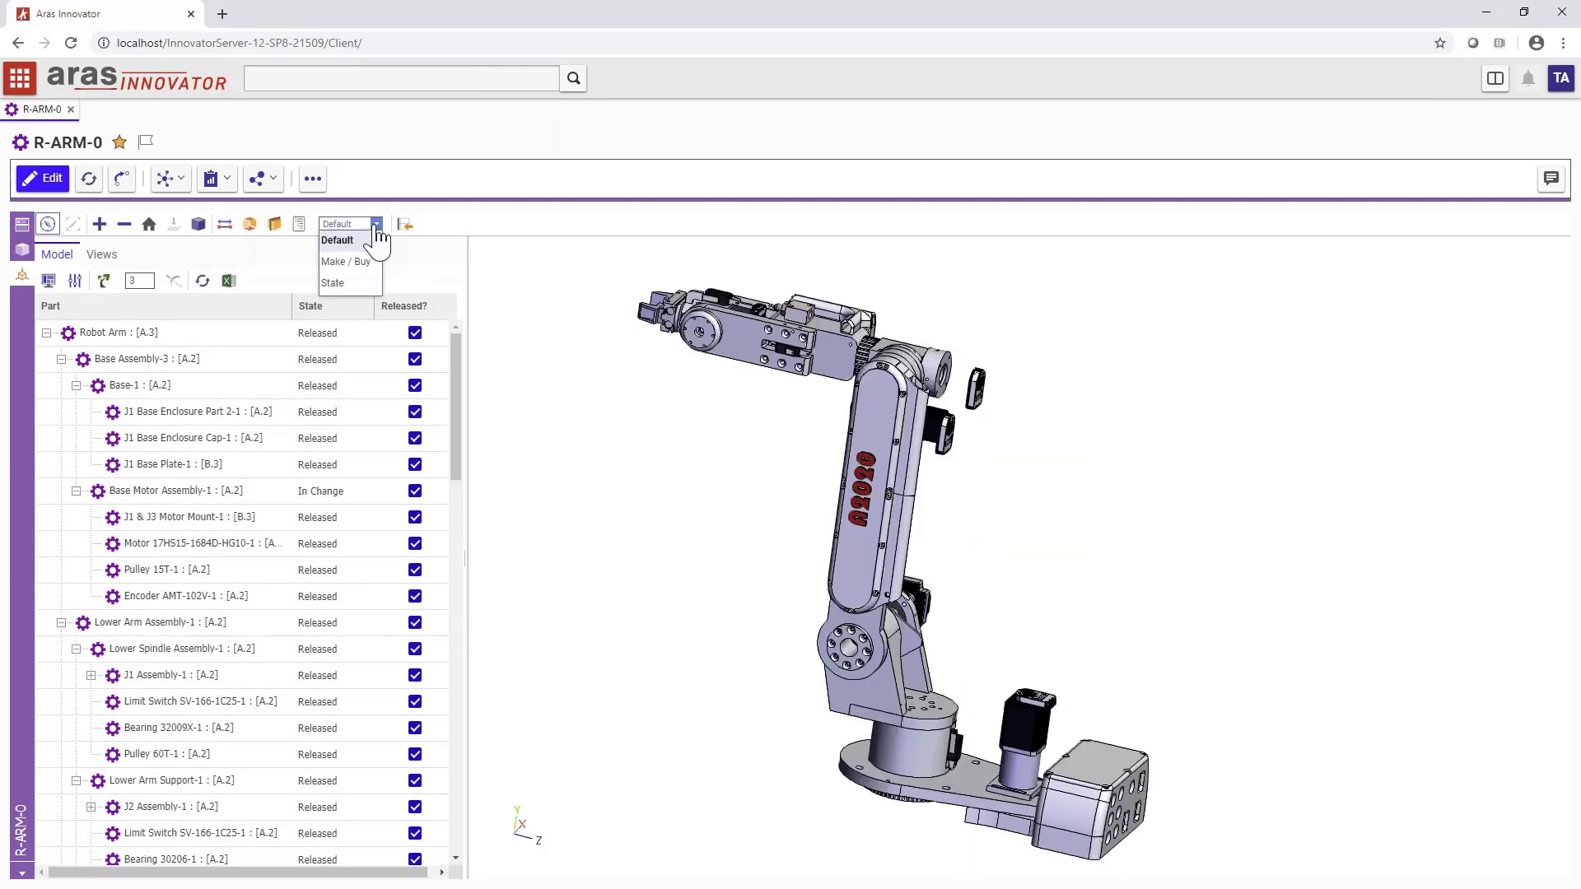
pyautogui.click(363, 284)
pyautogui.moveTo(686, 476); pyautogui.dragTo(653, 480)
# - Render the model shaded and transparent, and reopen the view parameters
pyautogui.click(199, 224)
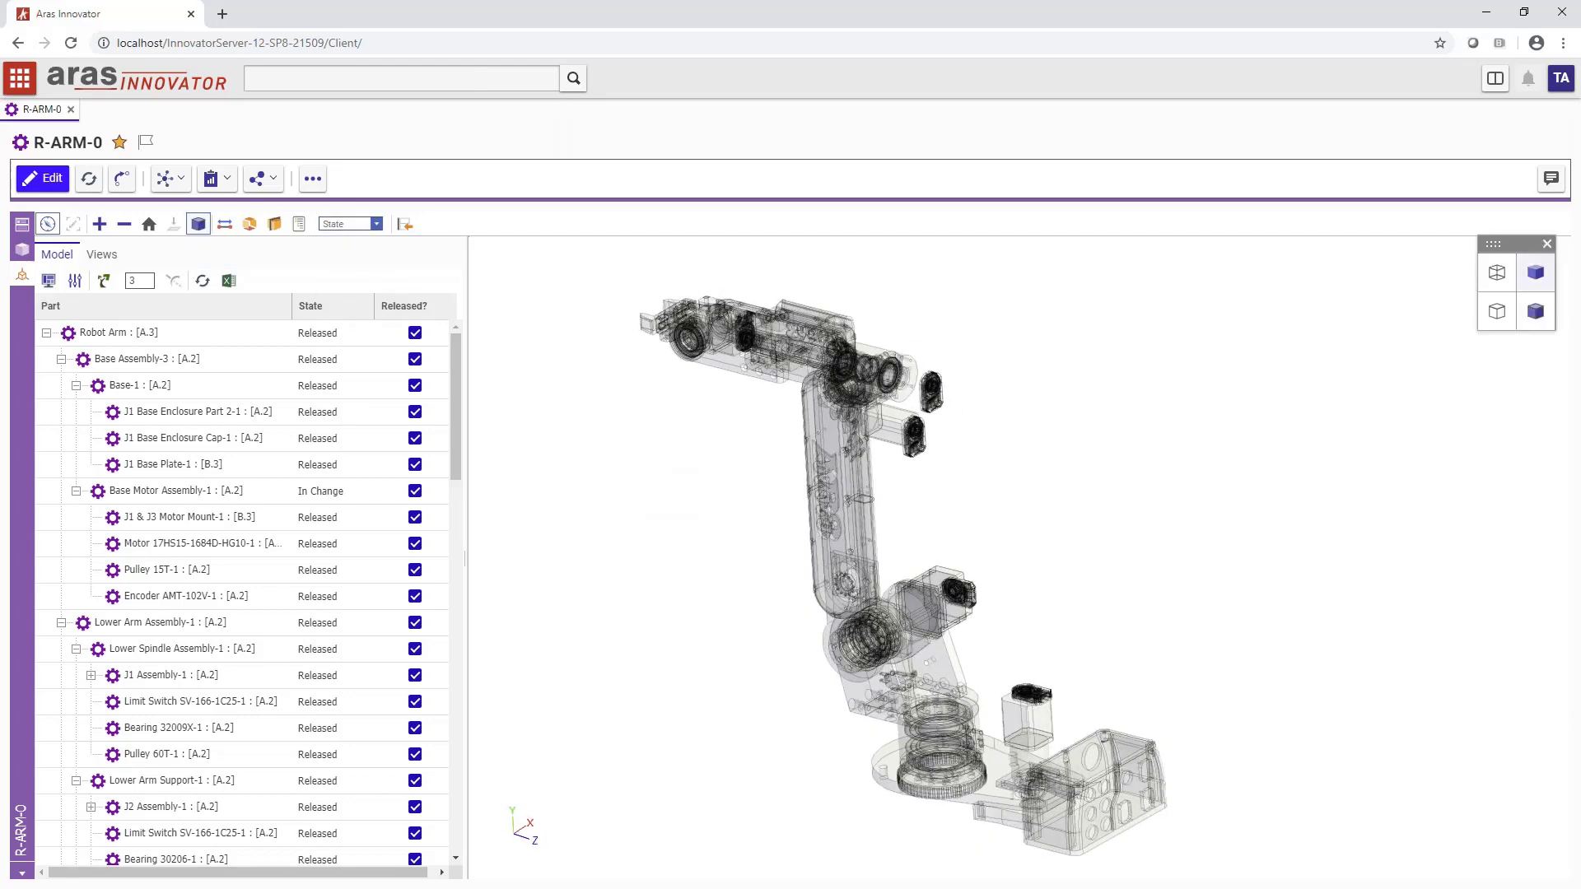
pyautogui.click(1535, 274)
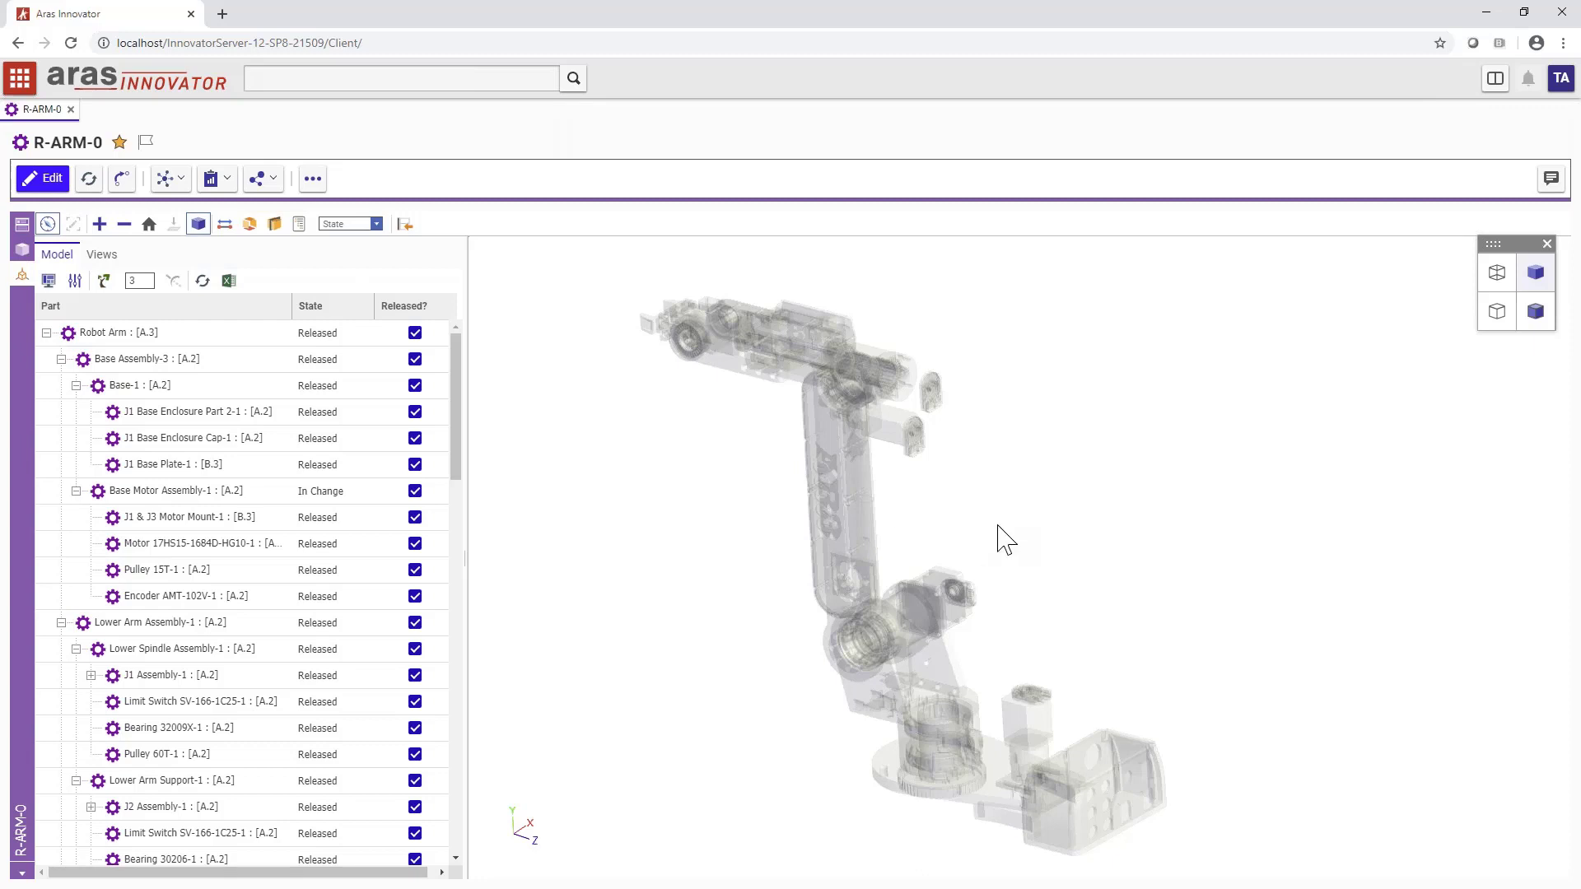
pyautogui.click(76, 282)
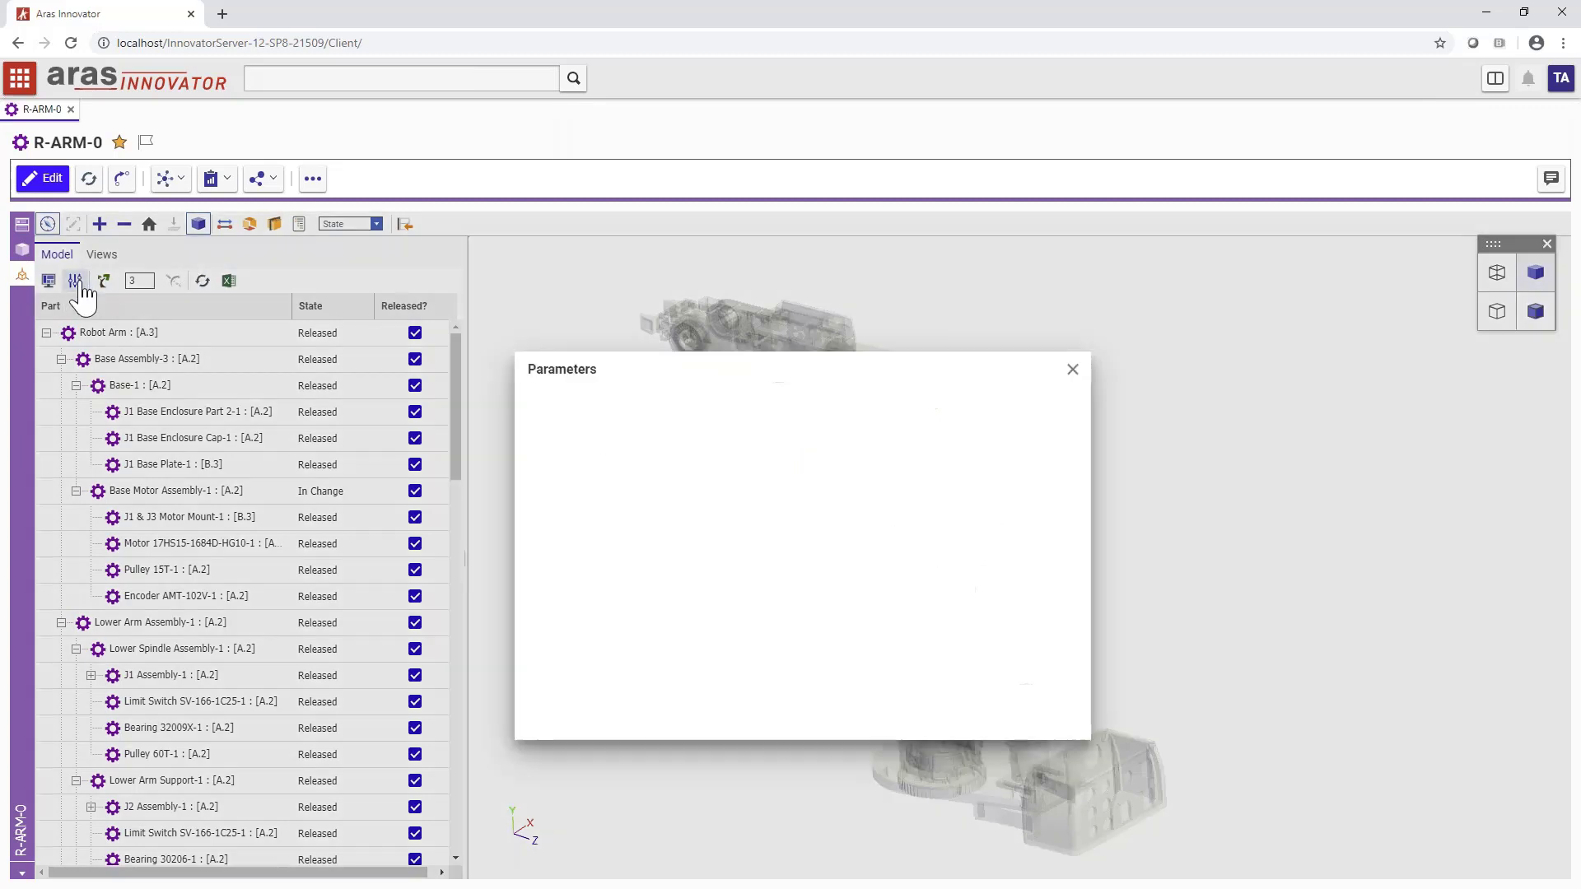
# - Change StructureResolutionMode to Latest and apply the parameters
pyautogui.click(988, 442)
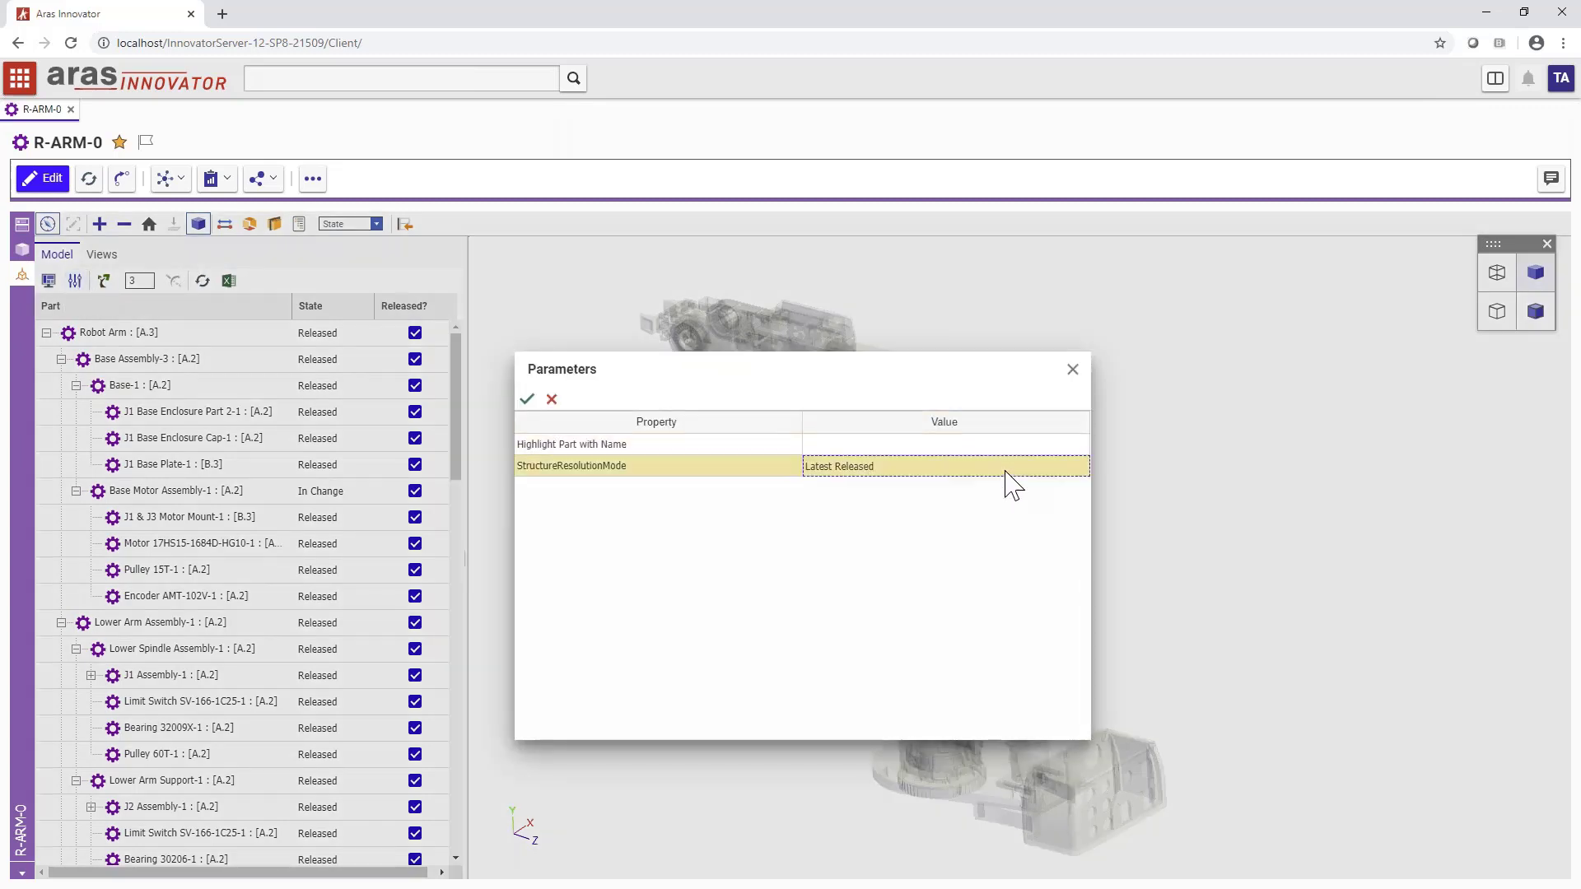
pyautogui.click(1046, 467)
pyautogui.click(1080, 465)
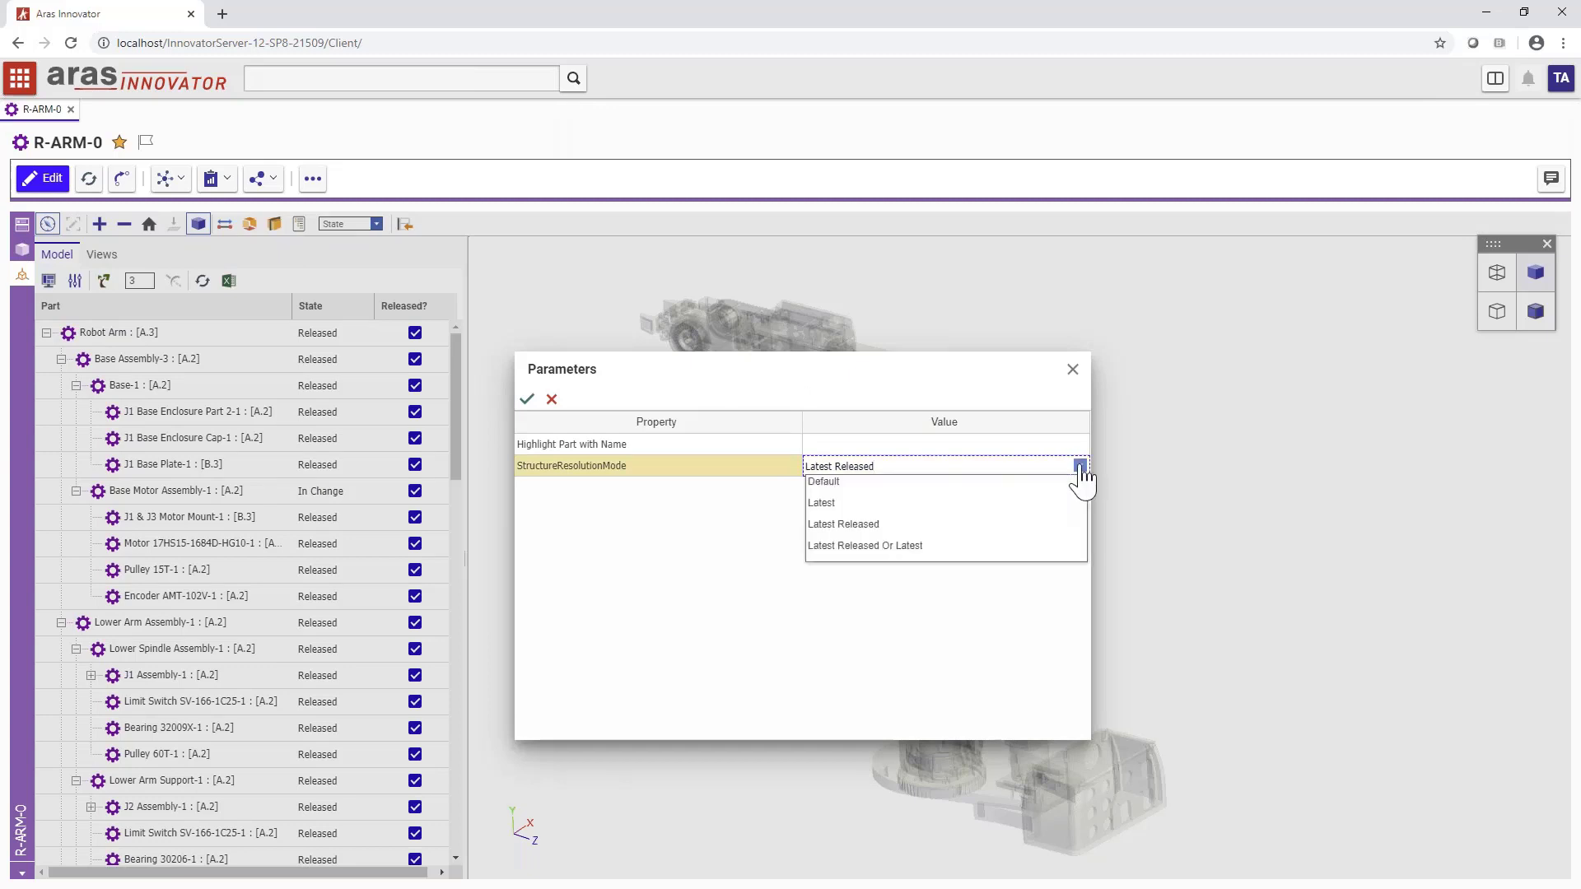
pyautogui.click(941, 512)
pyautogui.click(527, 399)
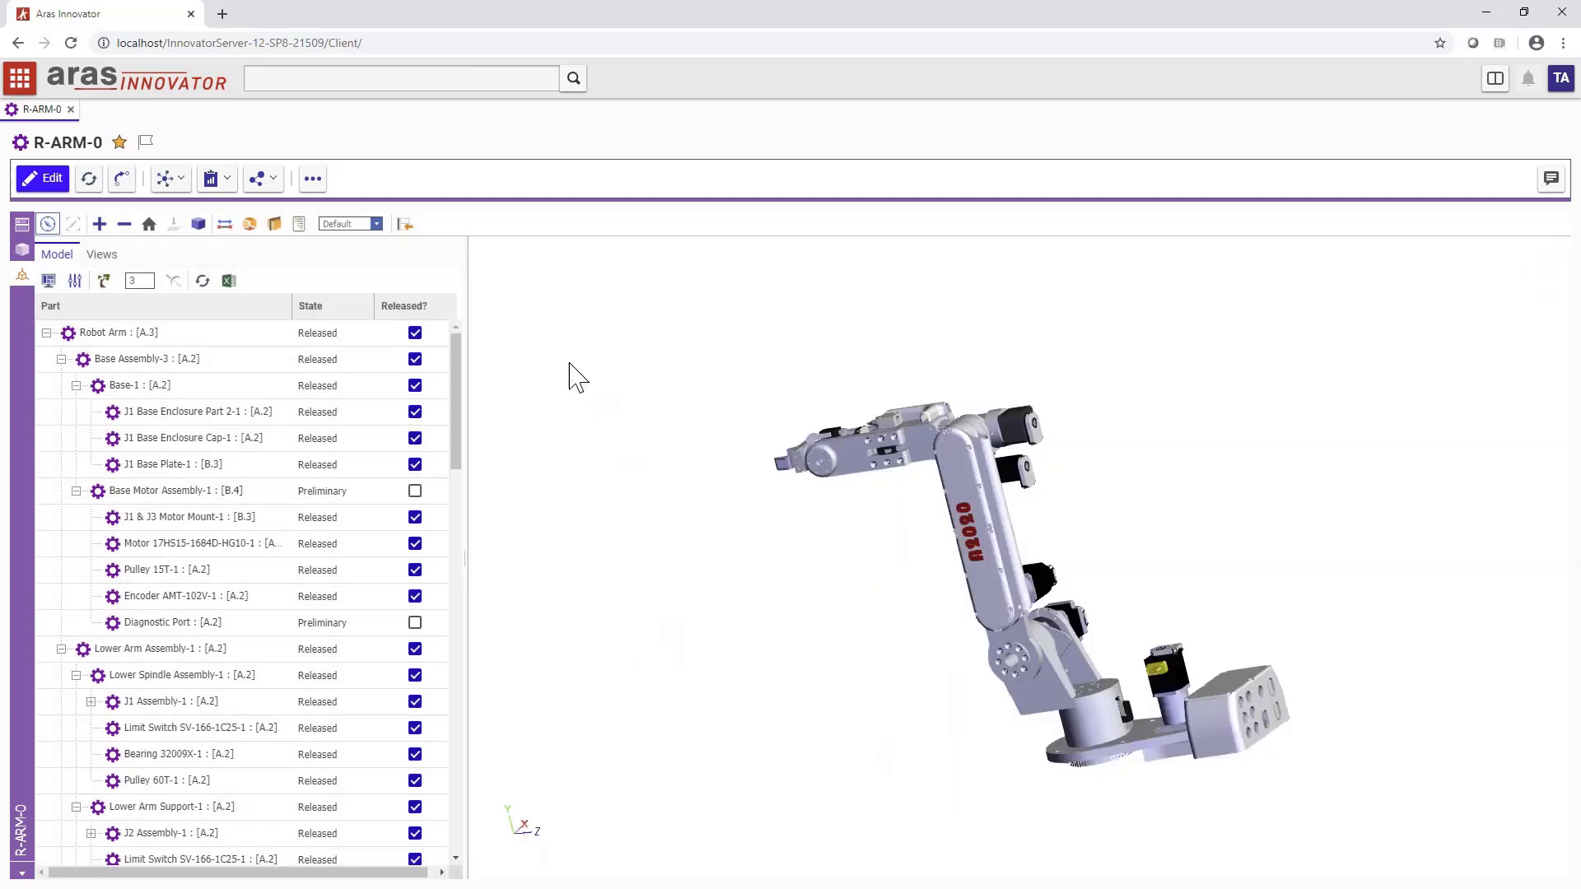
# - Colour the model by State, orbit it upright, and widen the list to show Cost and Make / Buy
pyautogui.click(377, 226)
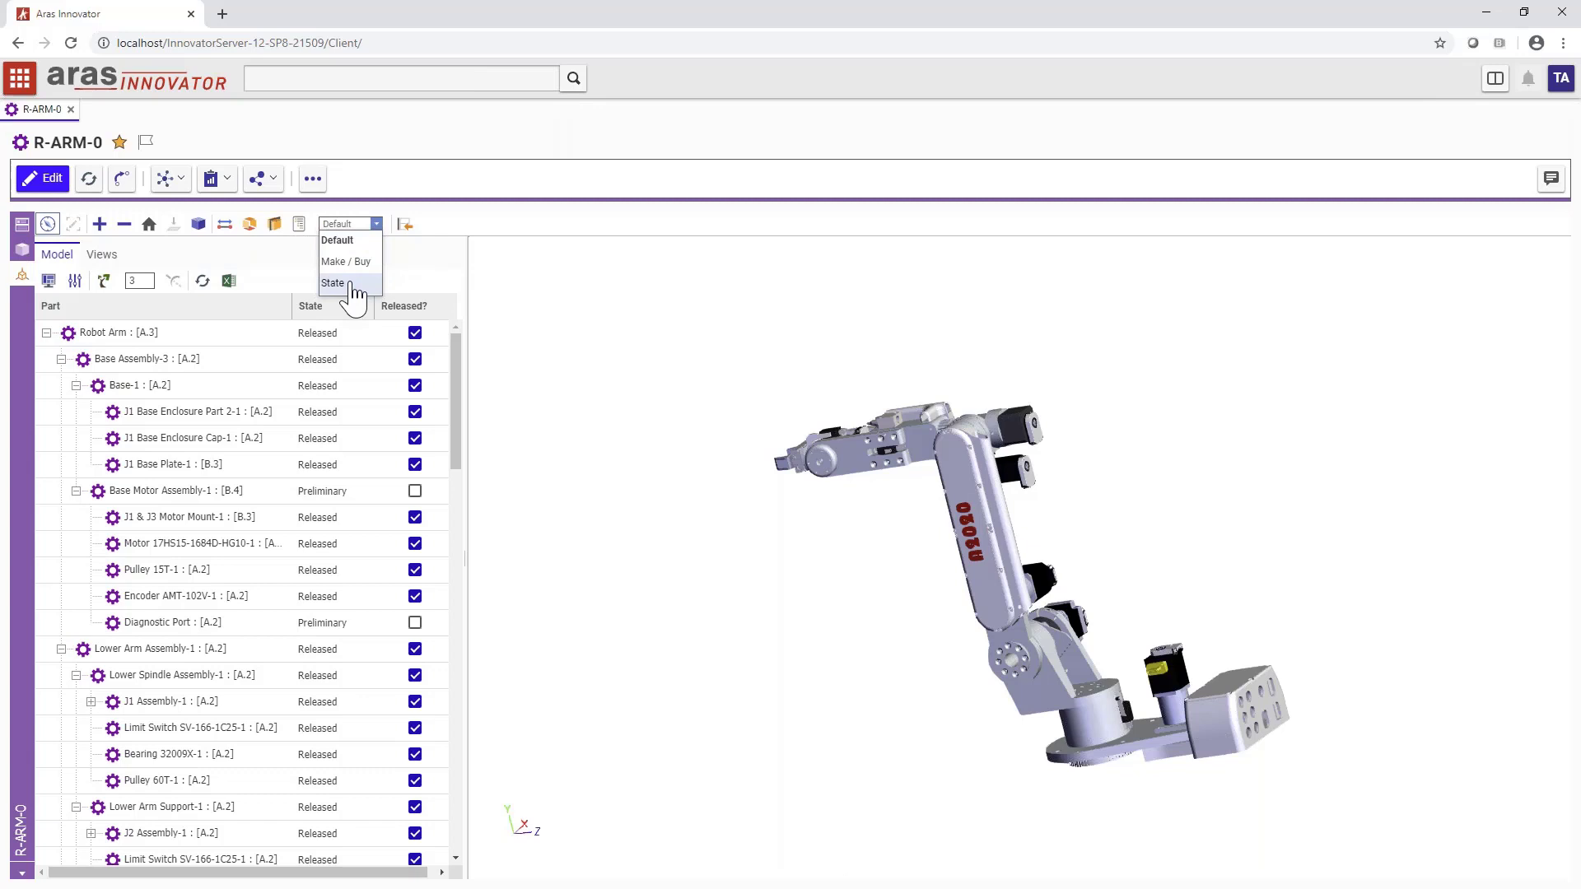
pyautogui.click(333, 283)
pyautogui.moveTo(828, 440)
pyautogui.mouseDown()
pyautogui.moveTo(787, 427)
pyautogui.moveTo(762, 448)
pyautogui.moveTo(791, 477)
pyautogui.moveTo(828, 458)
pyautogui.mouseUp()
pyautogui.moveTo(994, 495); pyautogui.dragTo(935, 469)
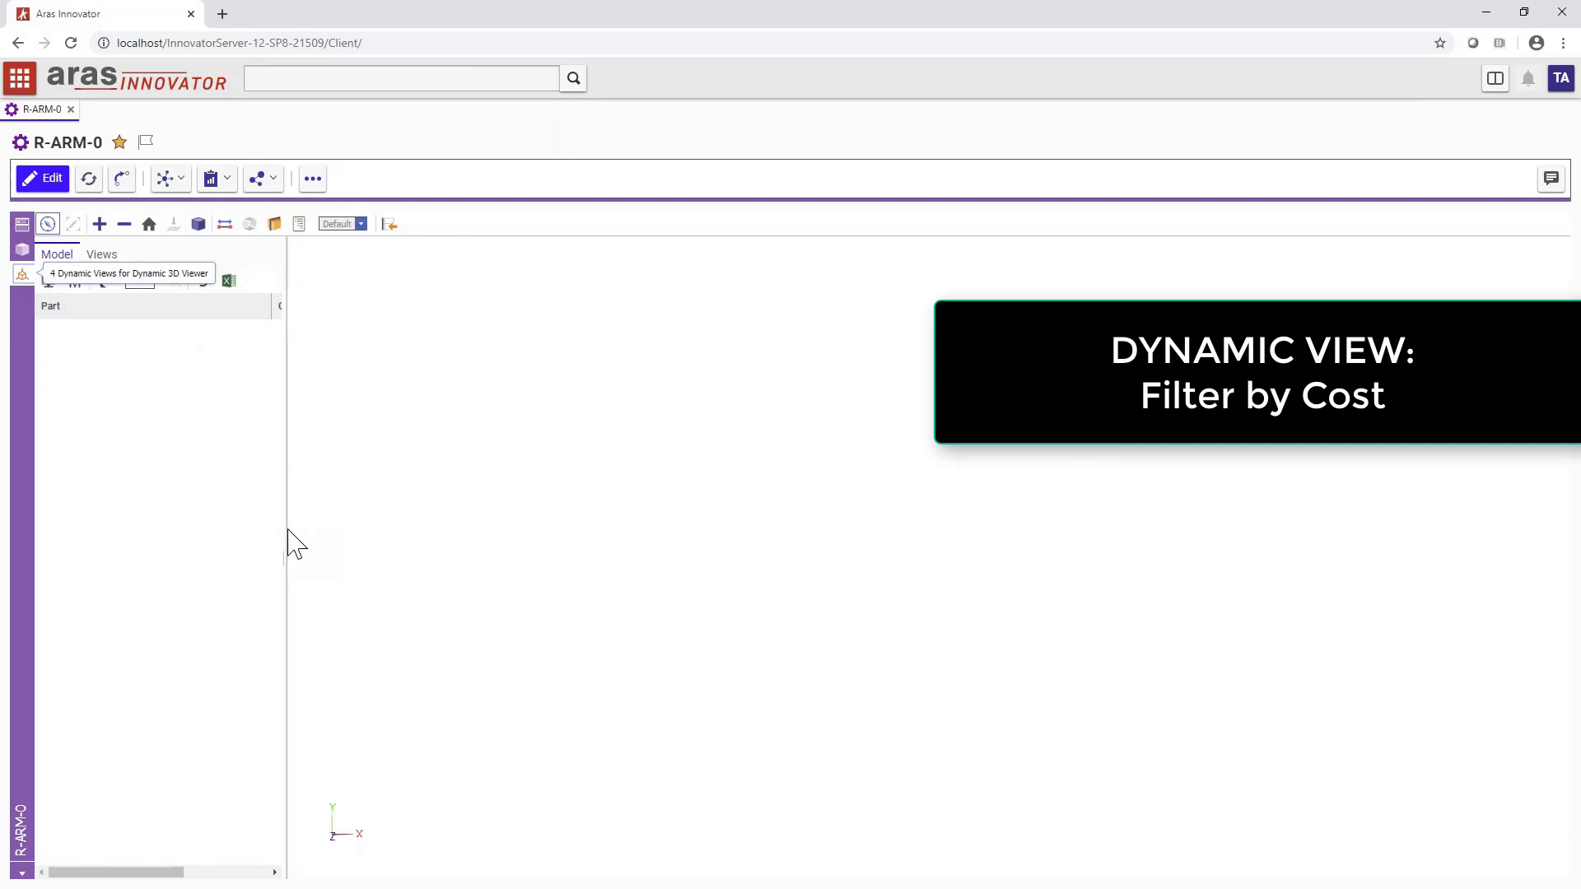
pyautogui.moveTo(288, 531); pyautogui.dragTo(449, 572)
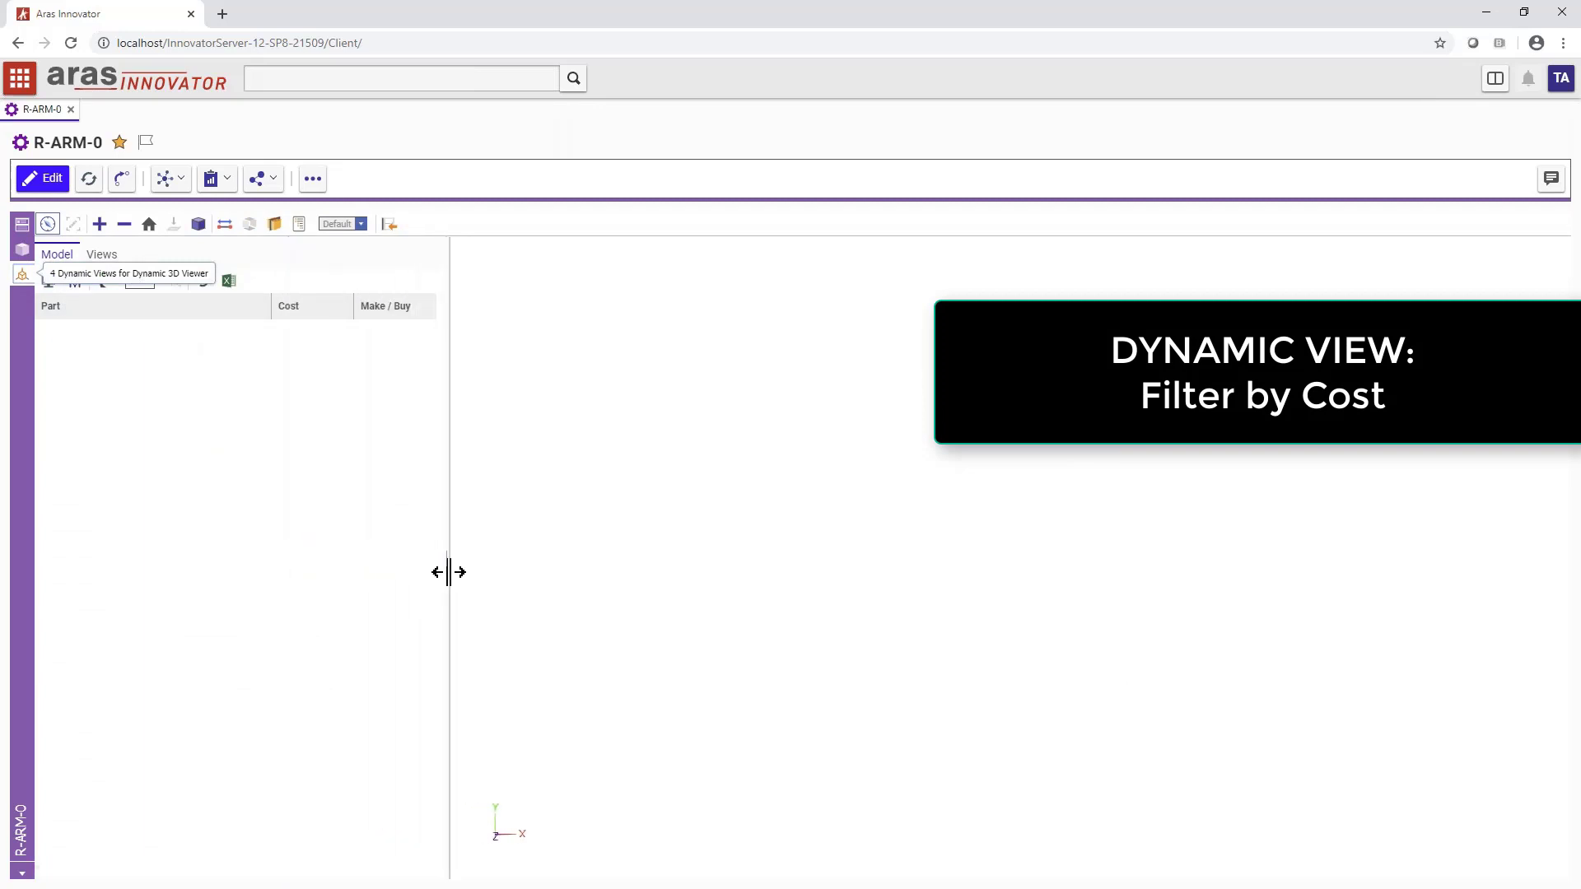
# - Load the robot arm's cost breakdown and rotate the model for a better view
pyautogui.click(203, 283)
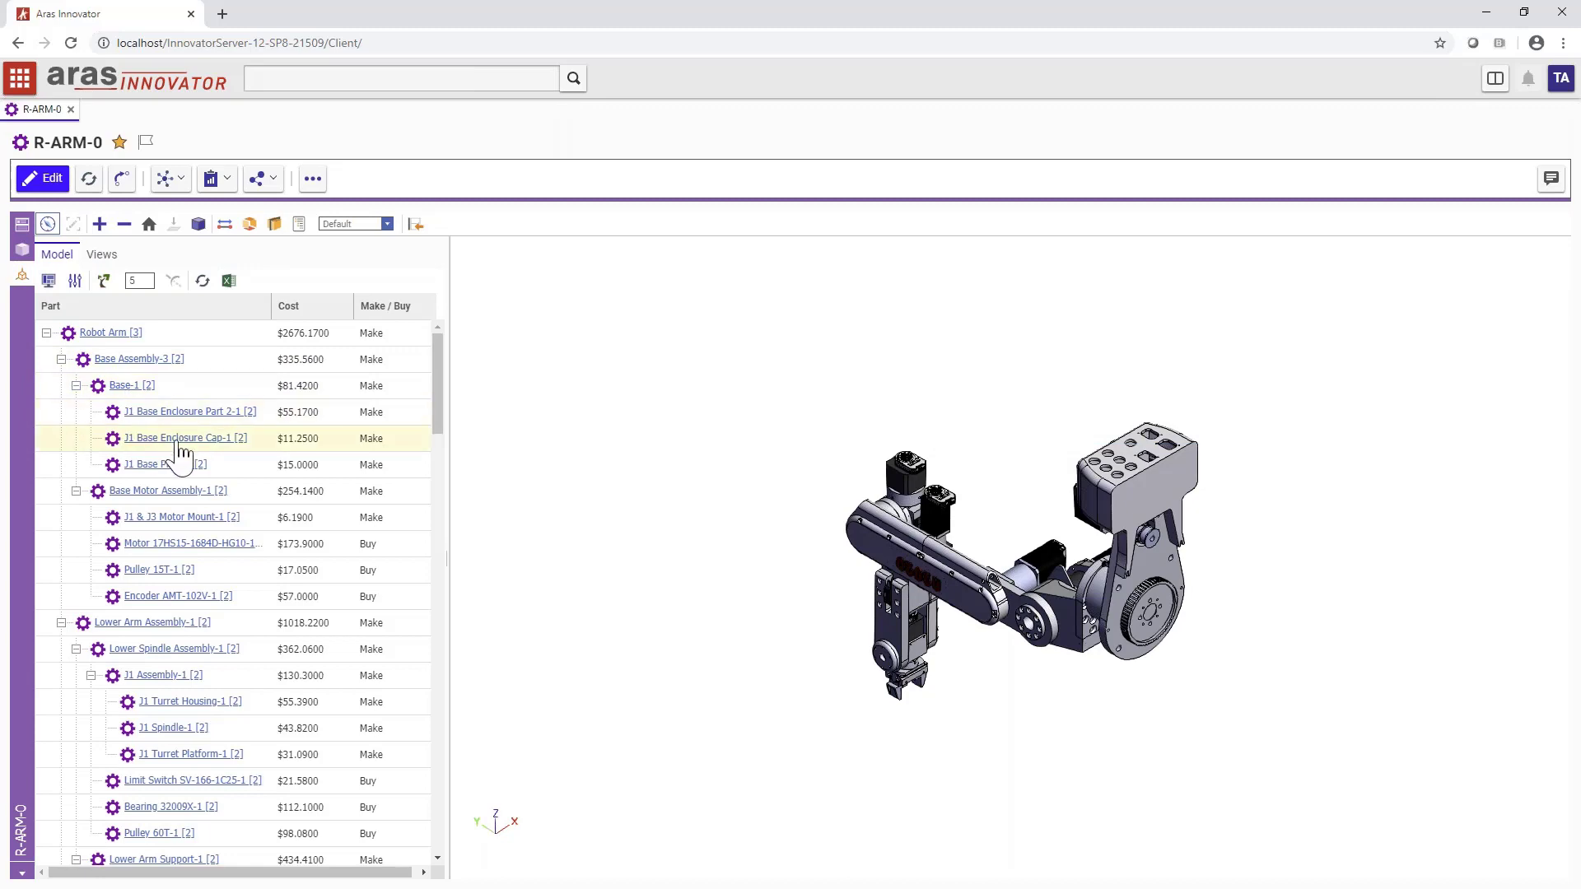
pyautogui.moveTo(632, 441); pyautogui.dragTo(706, 388)
pyautogui.scroll(3, 698, 384)
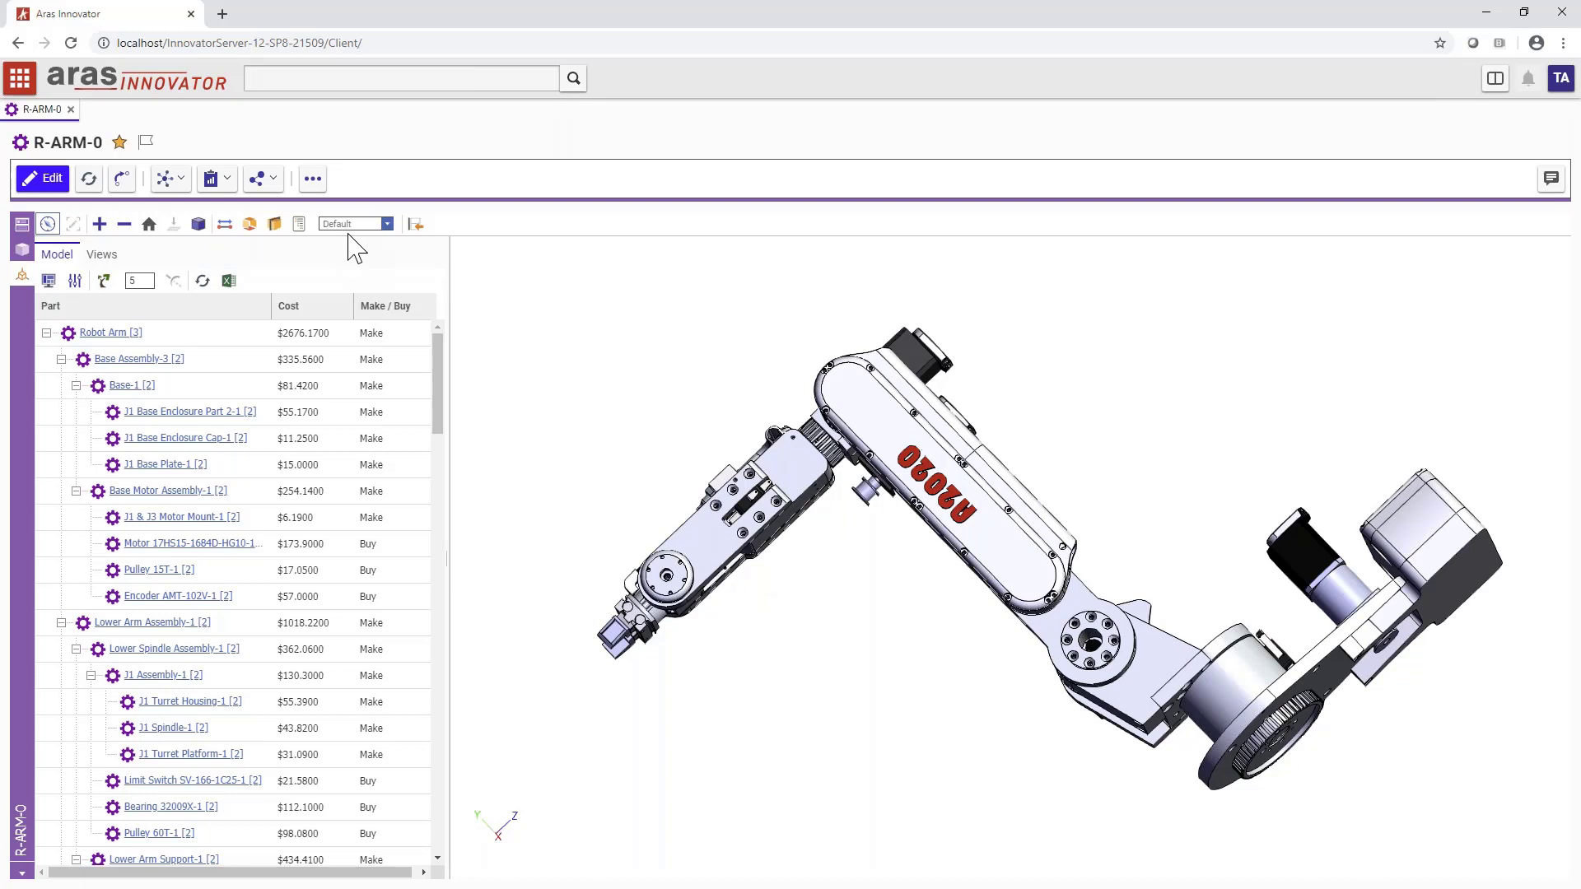
# - Apply a Cost Threshold Value of 55 and colour the model in the Cost > $55.00 style
pyautogui.click(75, 281)
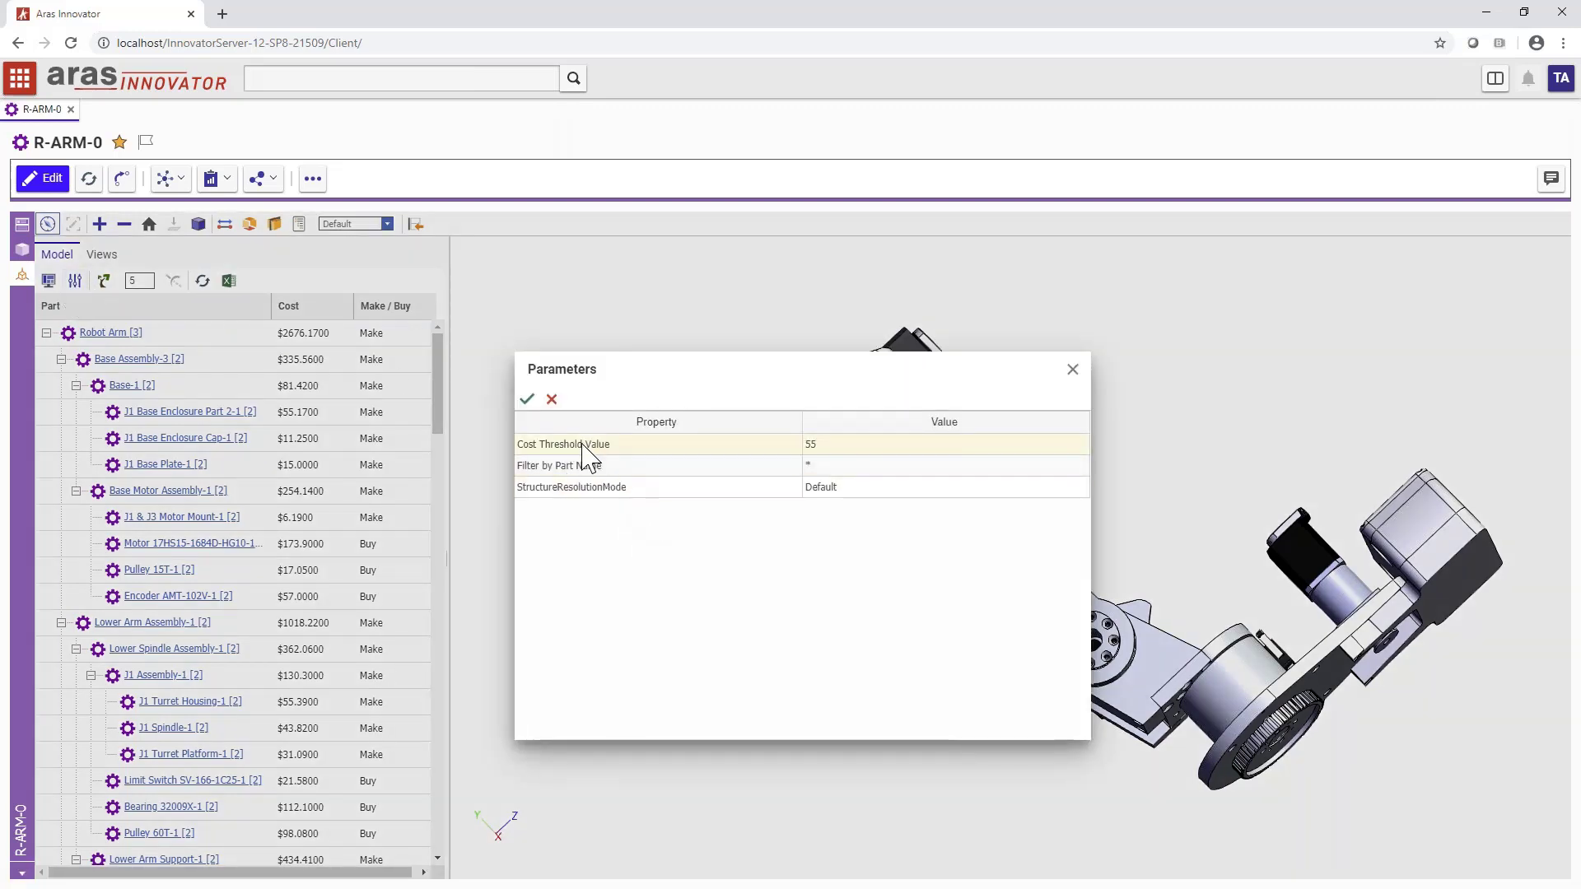
pyautogui.click(527, 399)
pyautogui.click(386, 224)
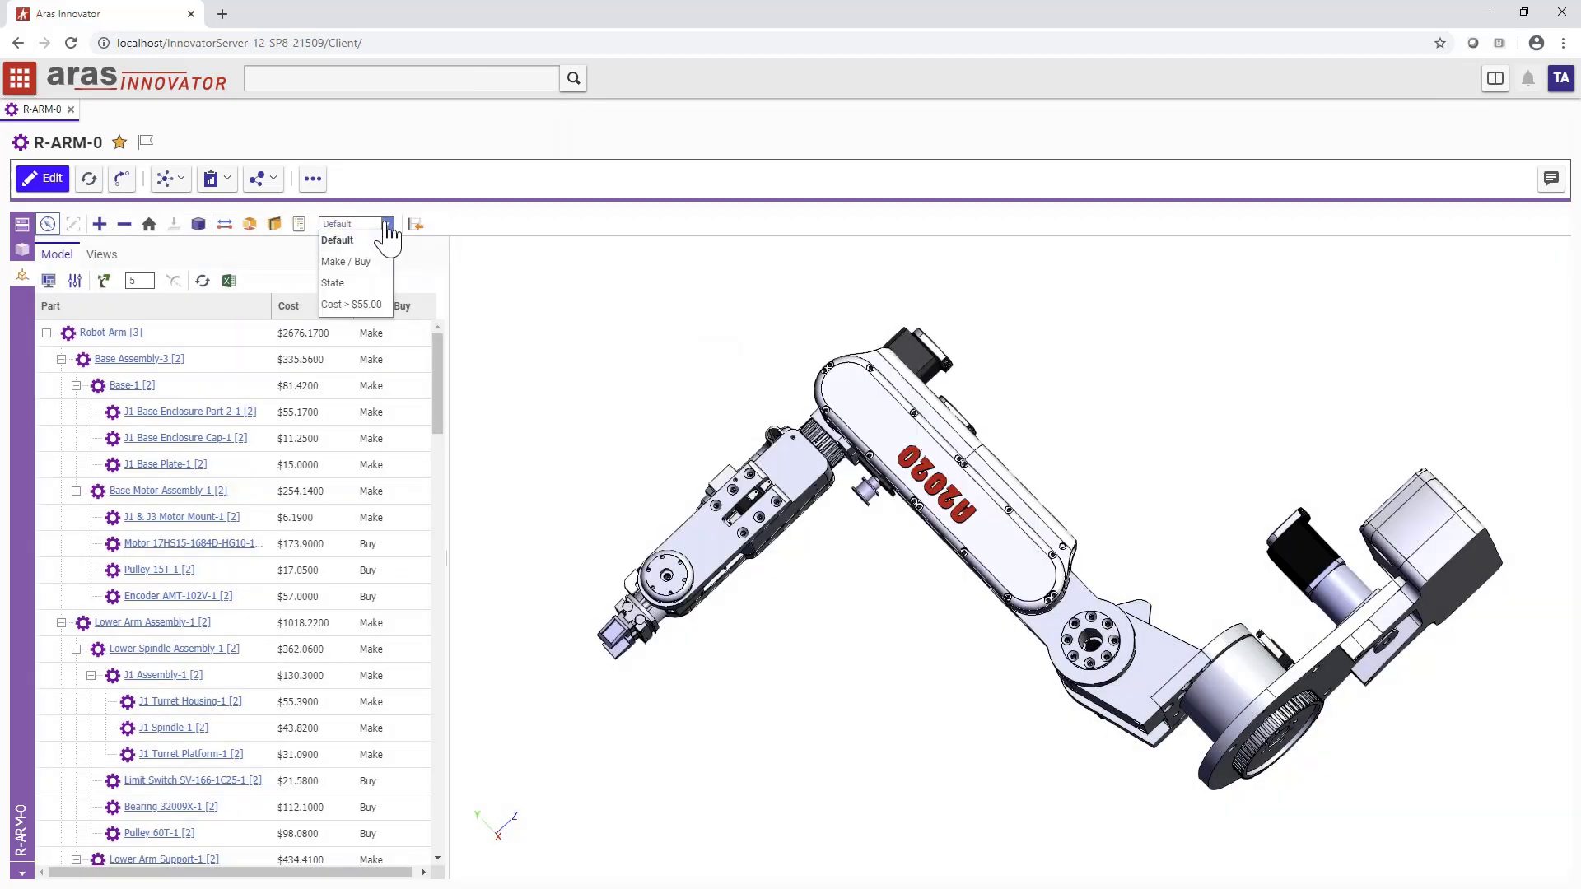
pyautogui.click(337, 305)
pyautogui.scroll(5, 735, 408)
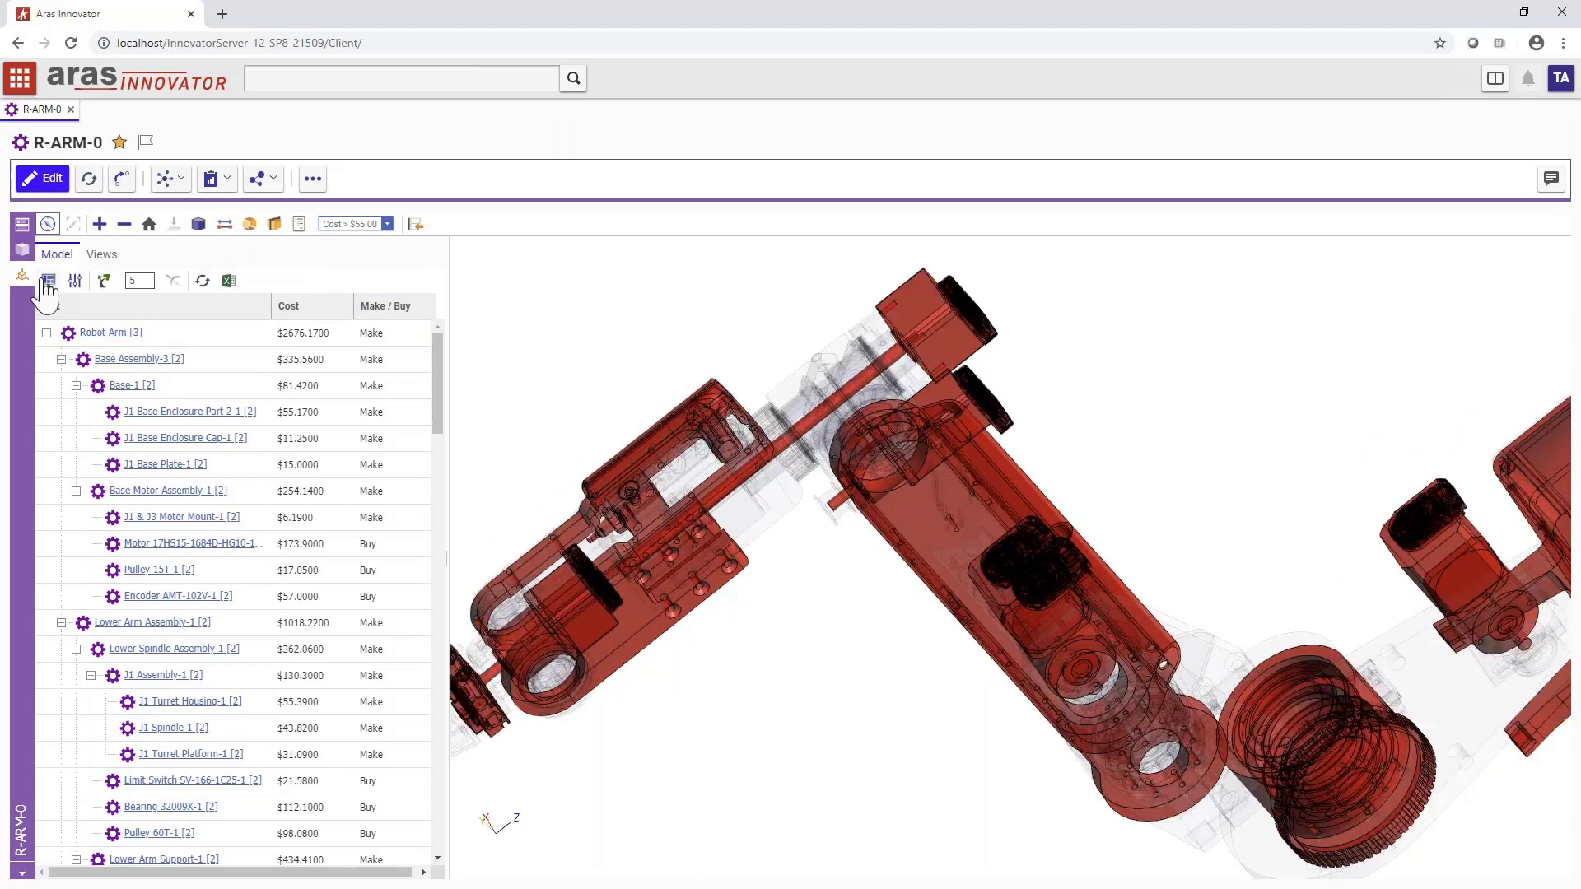
# - Raise the Cost Threshold Value to 100, colour parts by Cost > $100.00, and orbit the arm
pyautogui.click(74, 280)
pyautogui.click(804, 450)
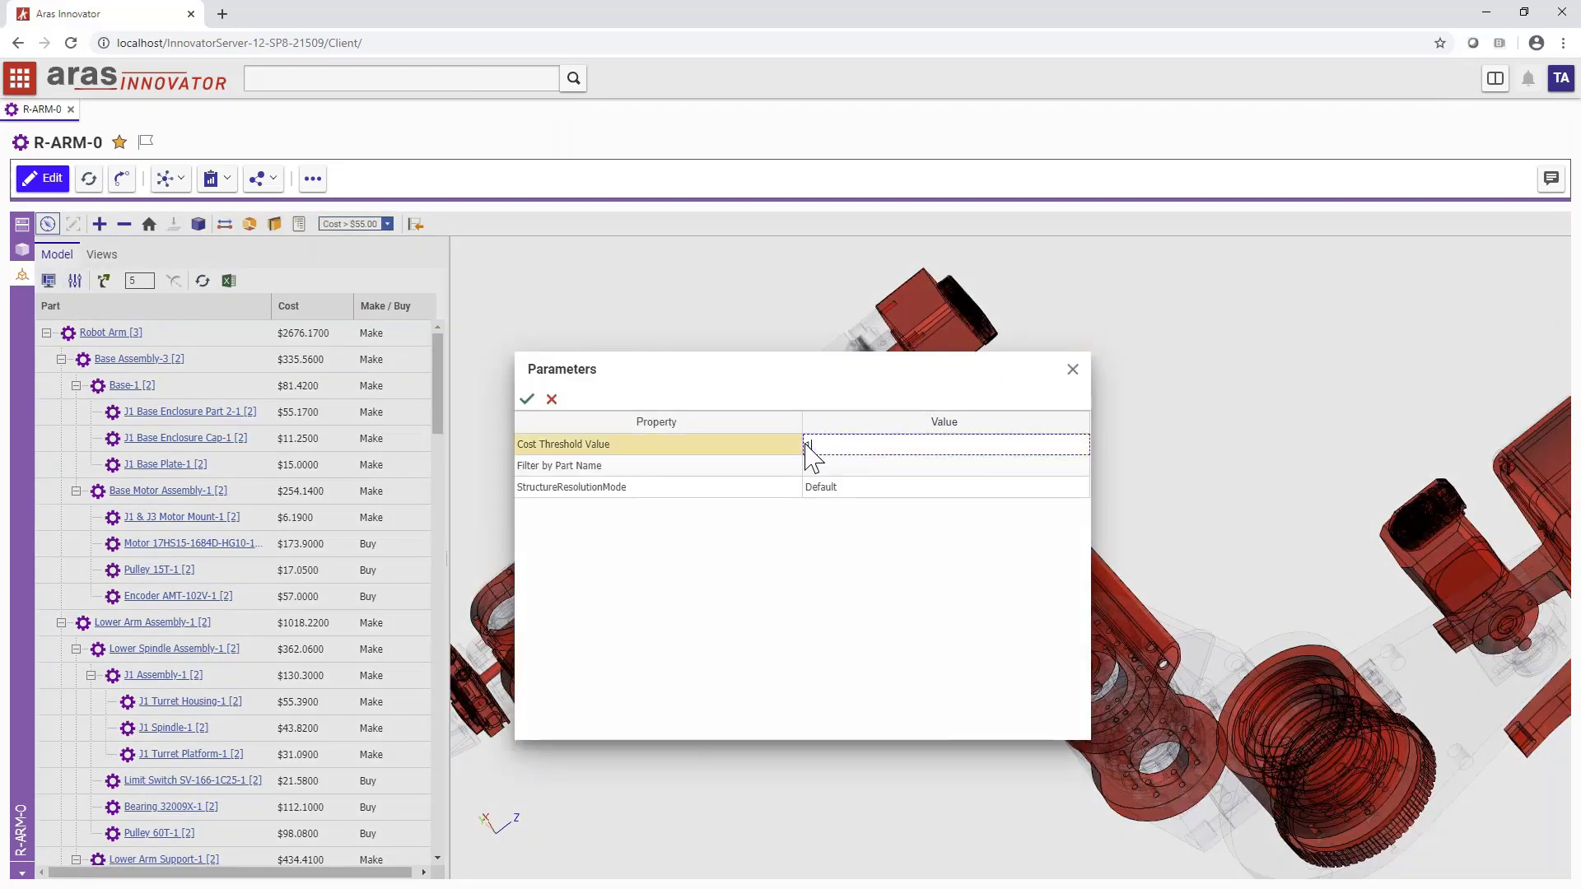
pyautogui.click(527, 398)
pyautogui.click(389, 224)
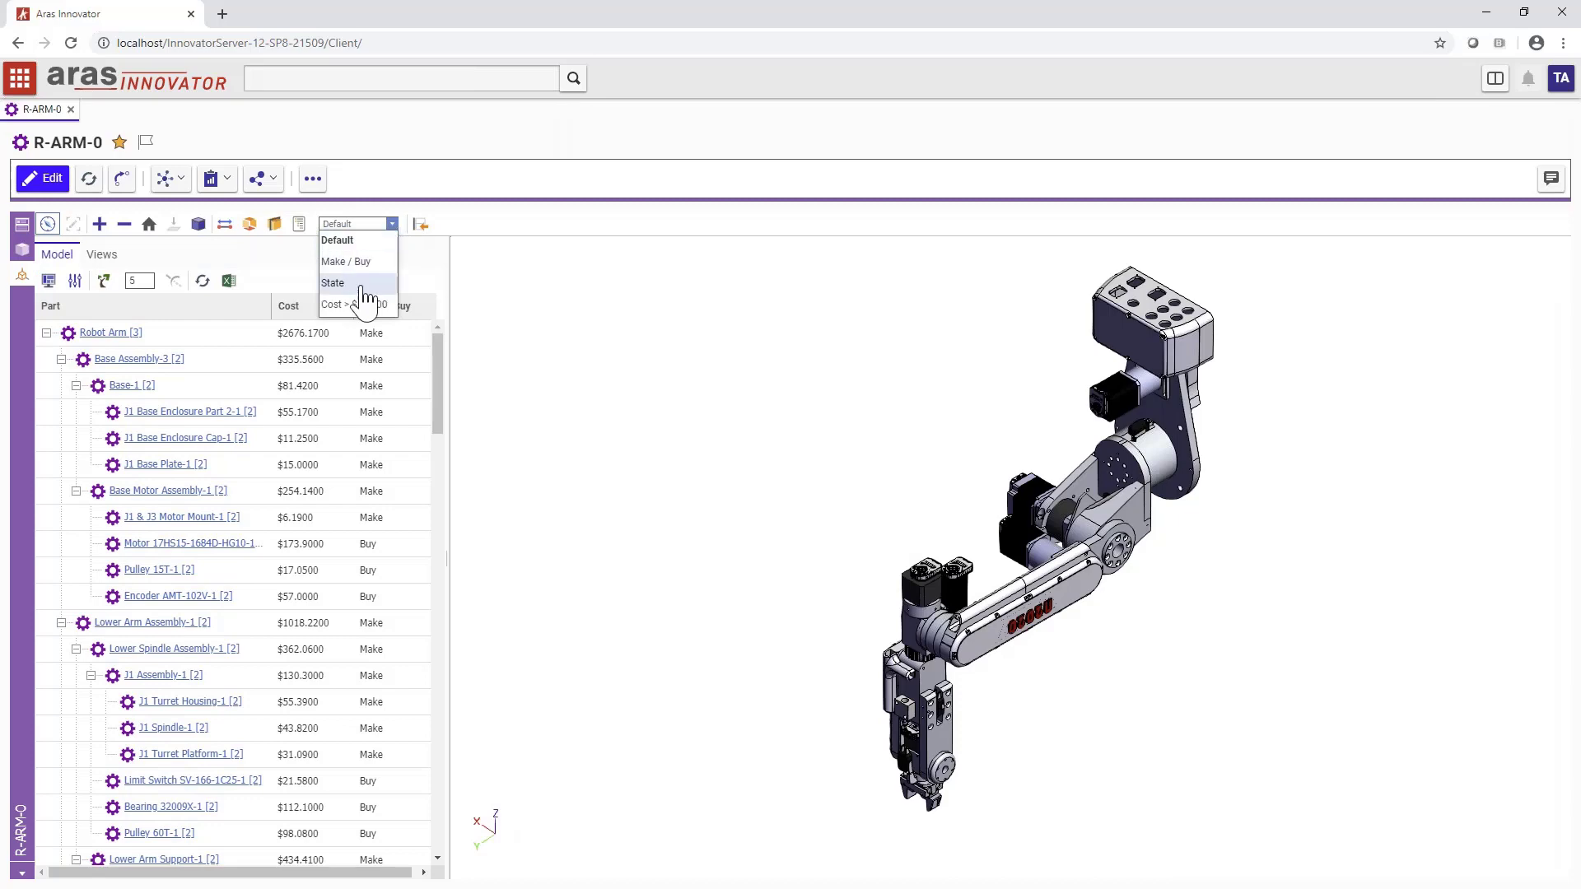
pyautogui.click(360, 305)
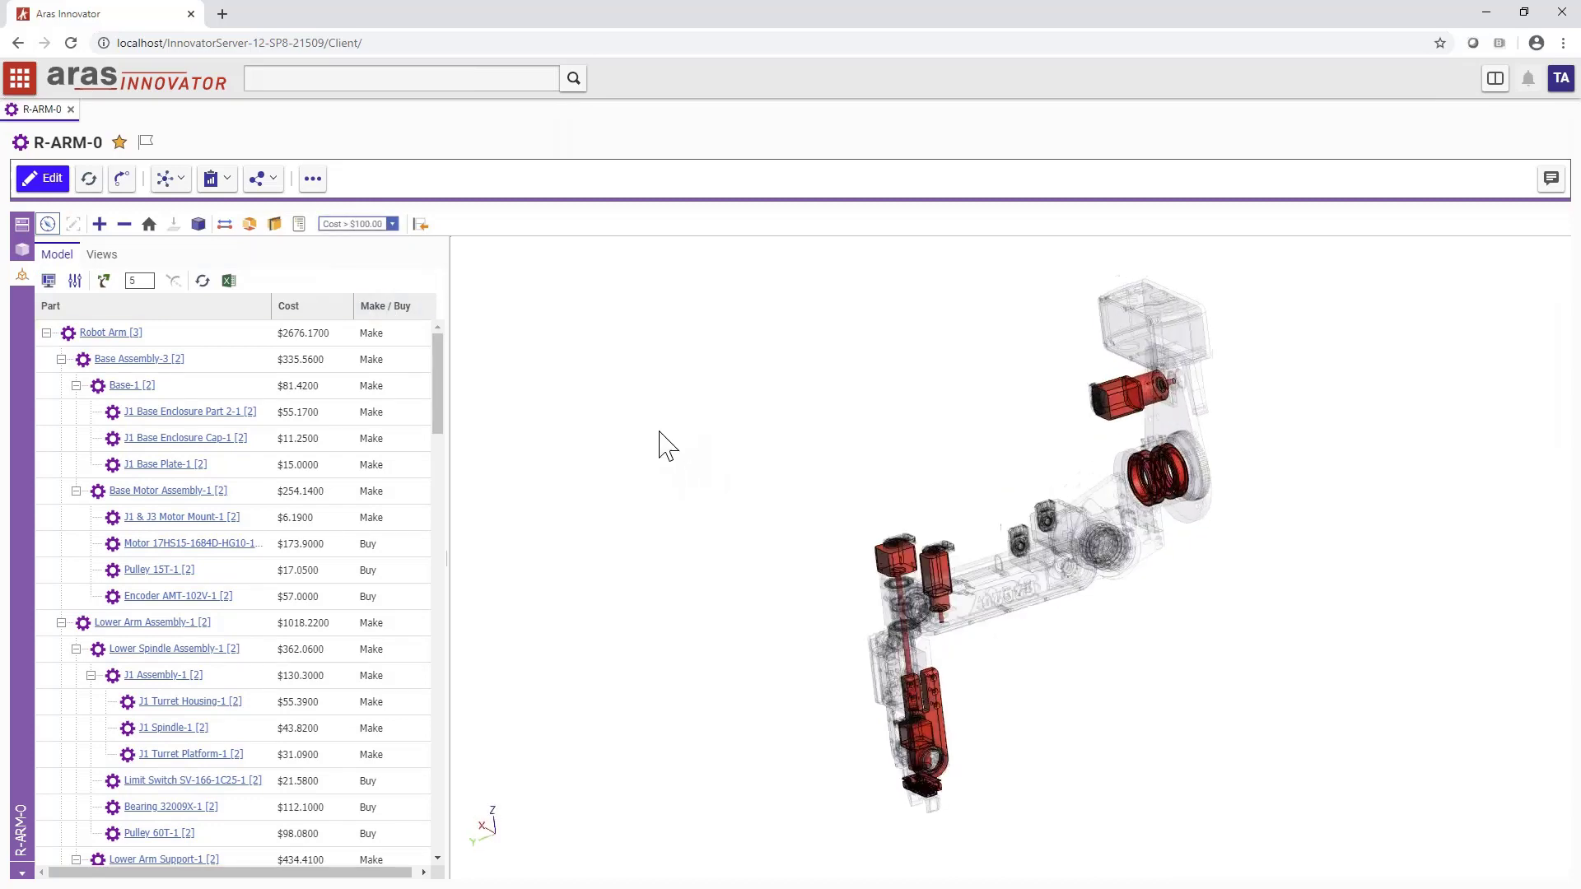
pyautogui.moveTo(765, 498); pyautogui.dragTo(746, 398)
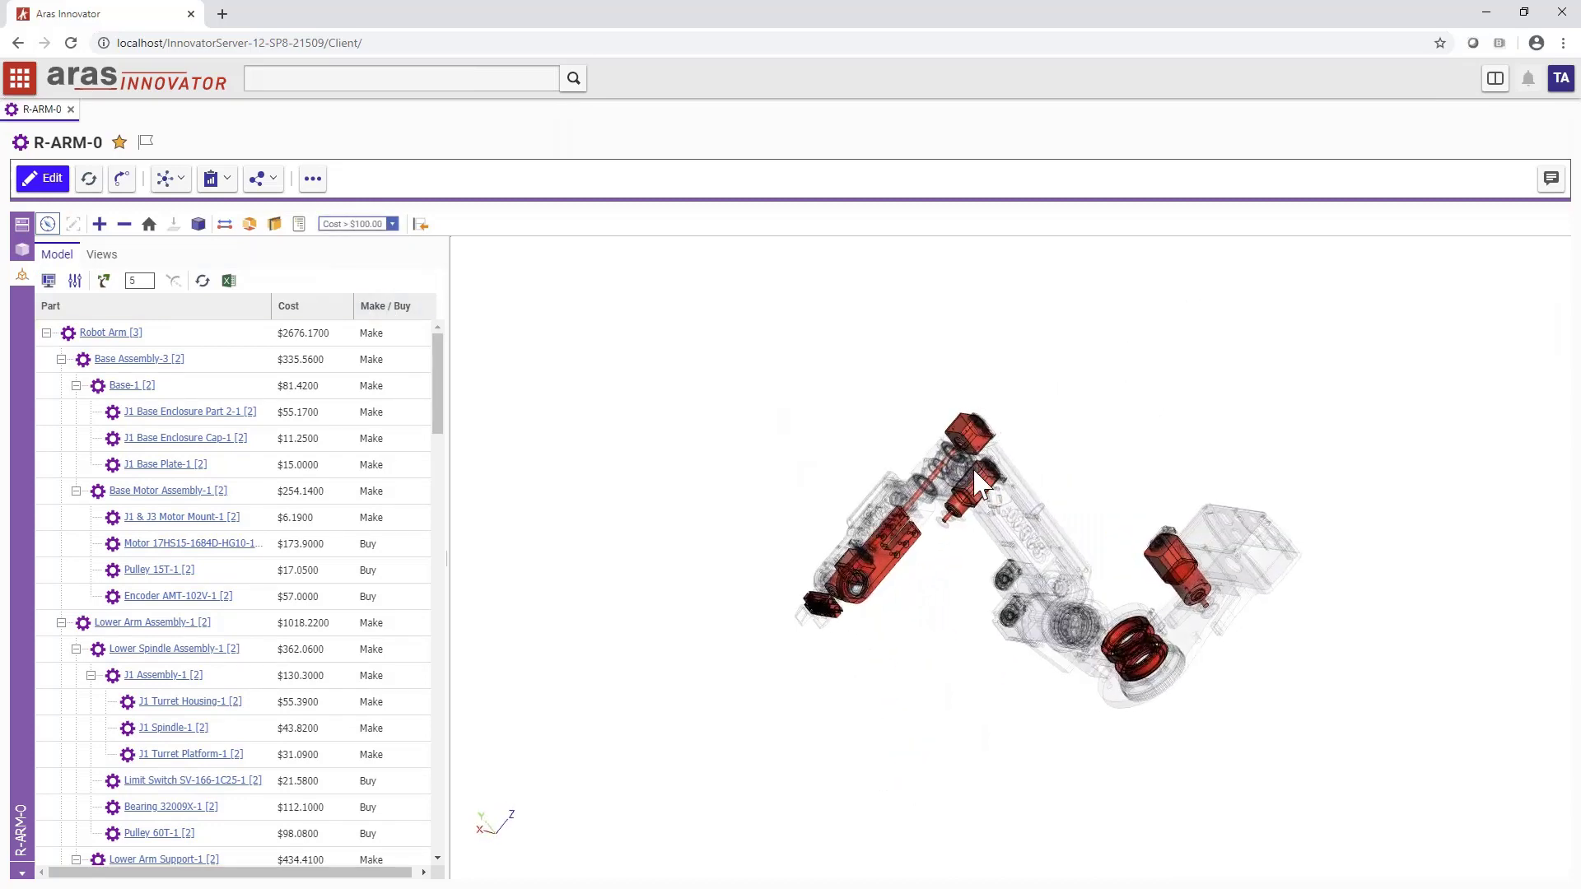
pyautogui.scroll(5, 980, 484)
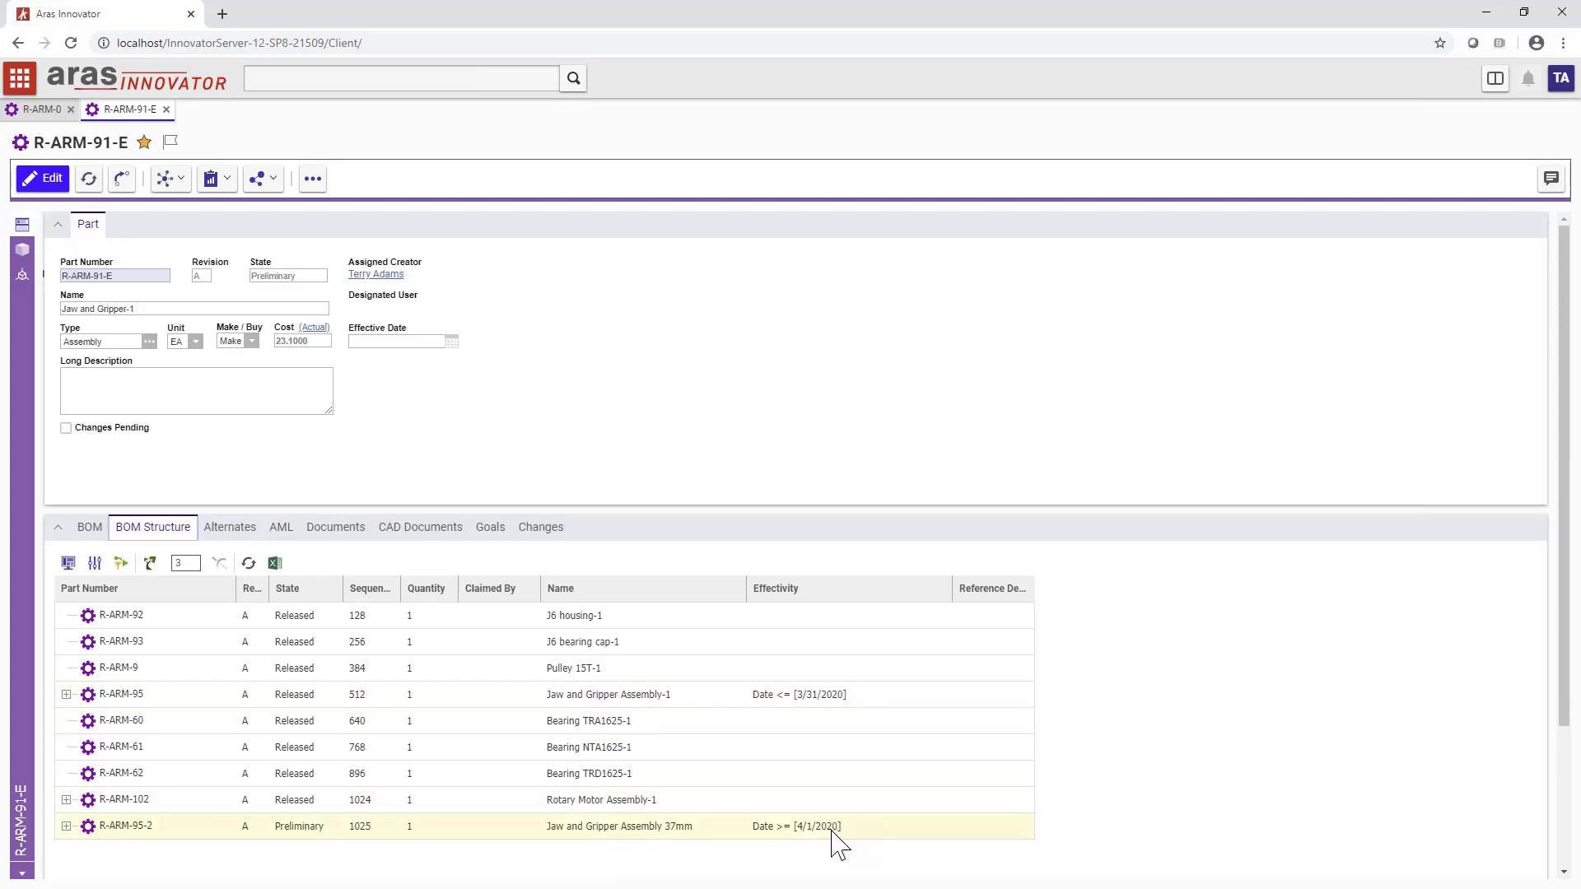
# - Open R-ARM-91-E's dynamic 3D view and highlight Jaw and Gripper Assembly-1 and Assembly 37mm
pyautogui.click(22, 274)
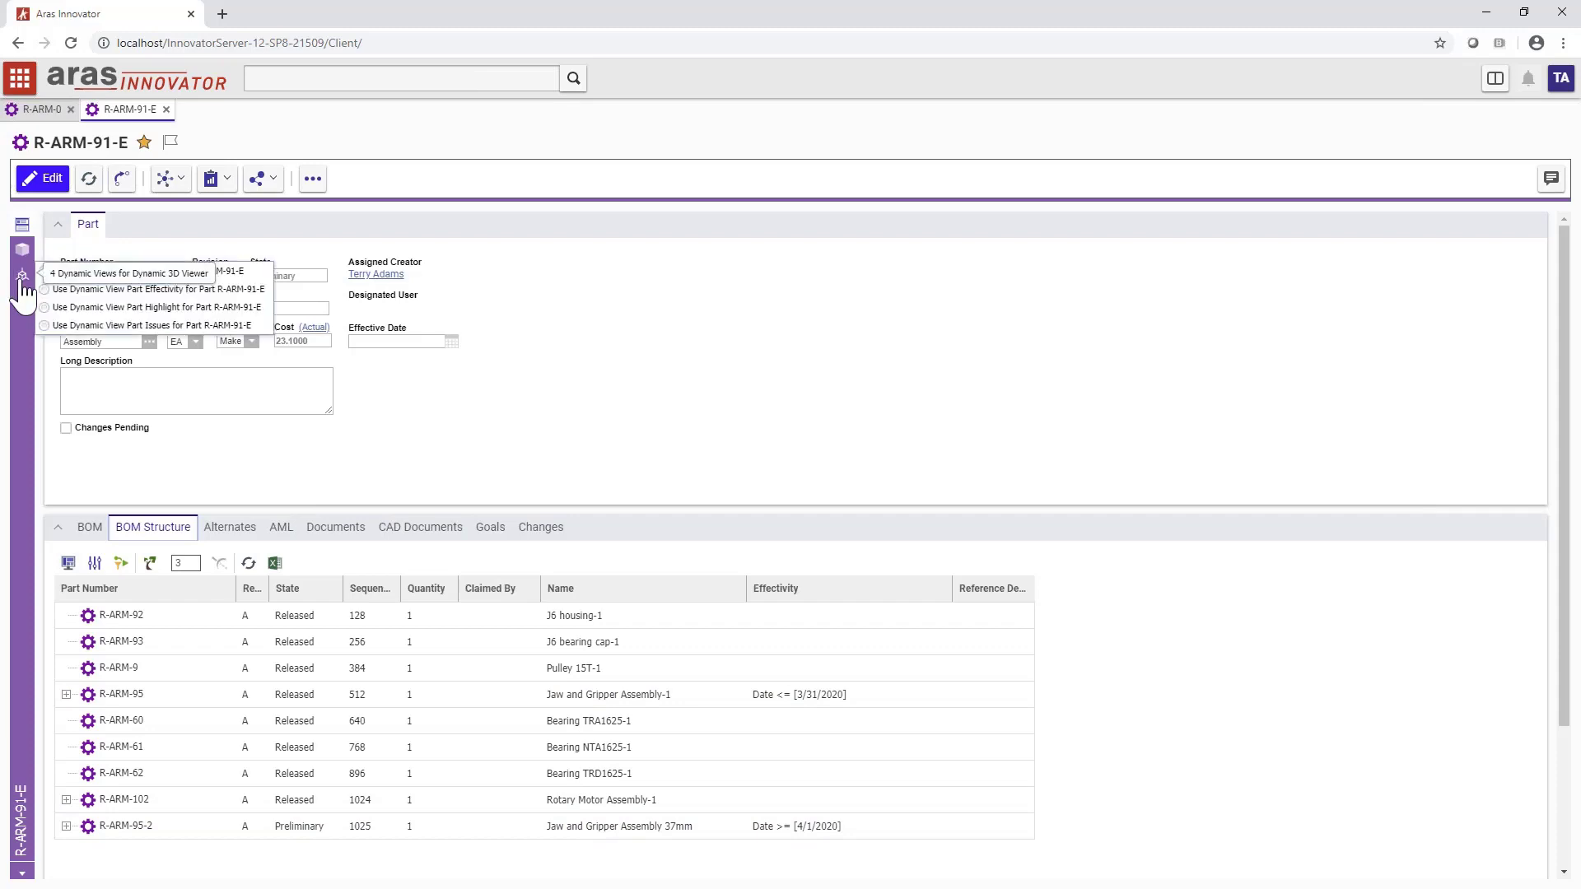
pyautogui.click(110, 288)
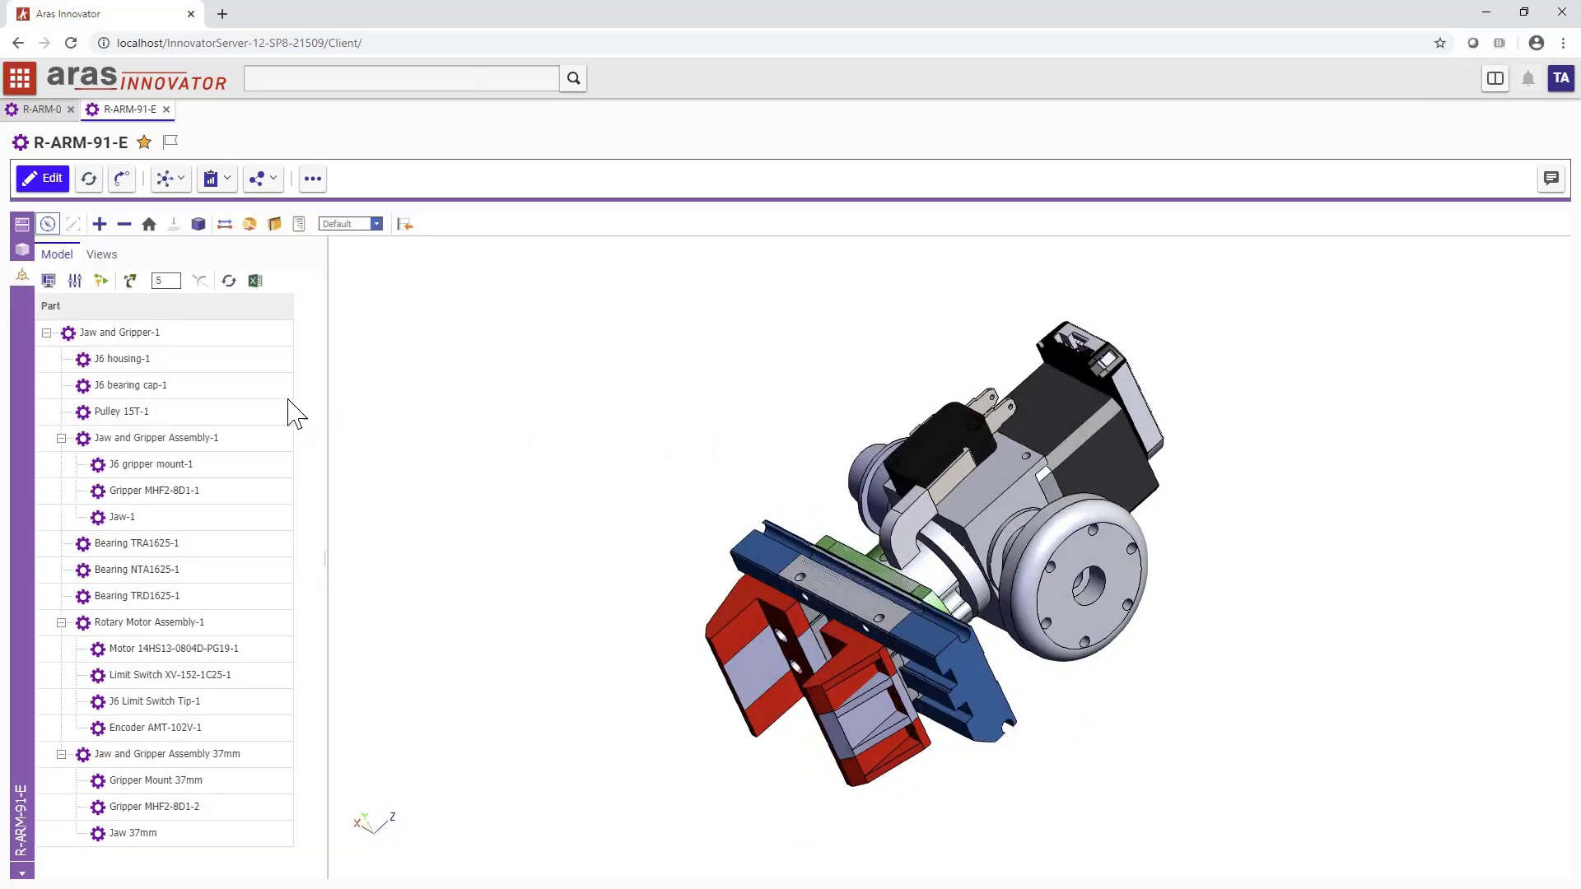
pyautogui.click(249, 439)
pyautogui.click(268, 759)
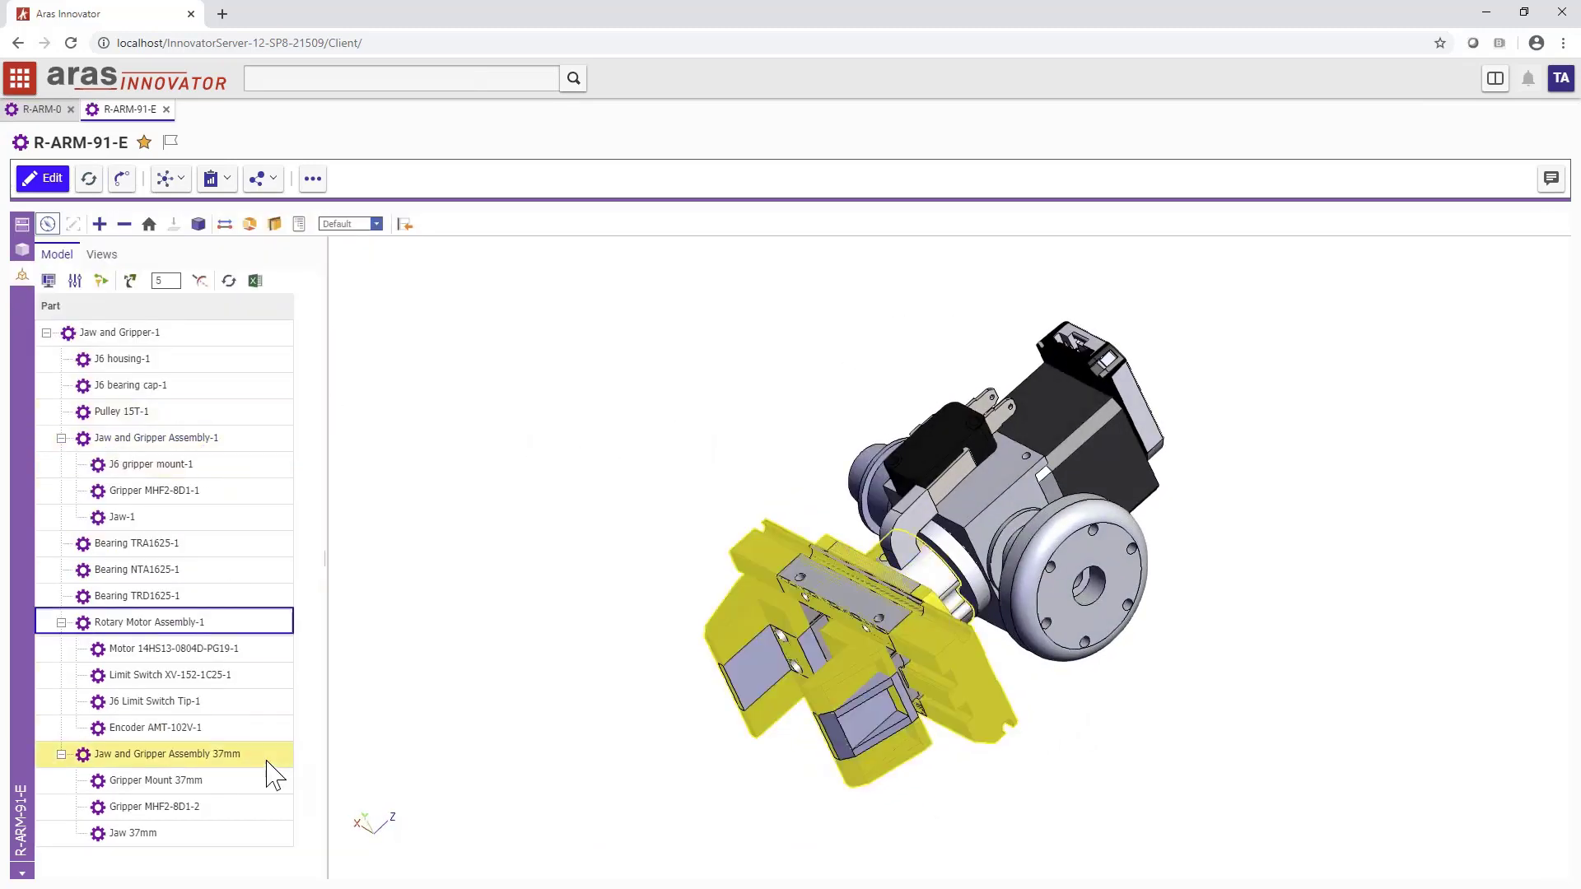
pyautogui.click(579, 618)
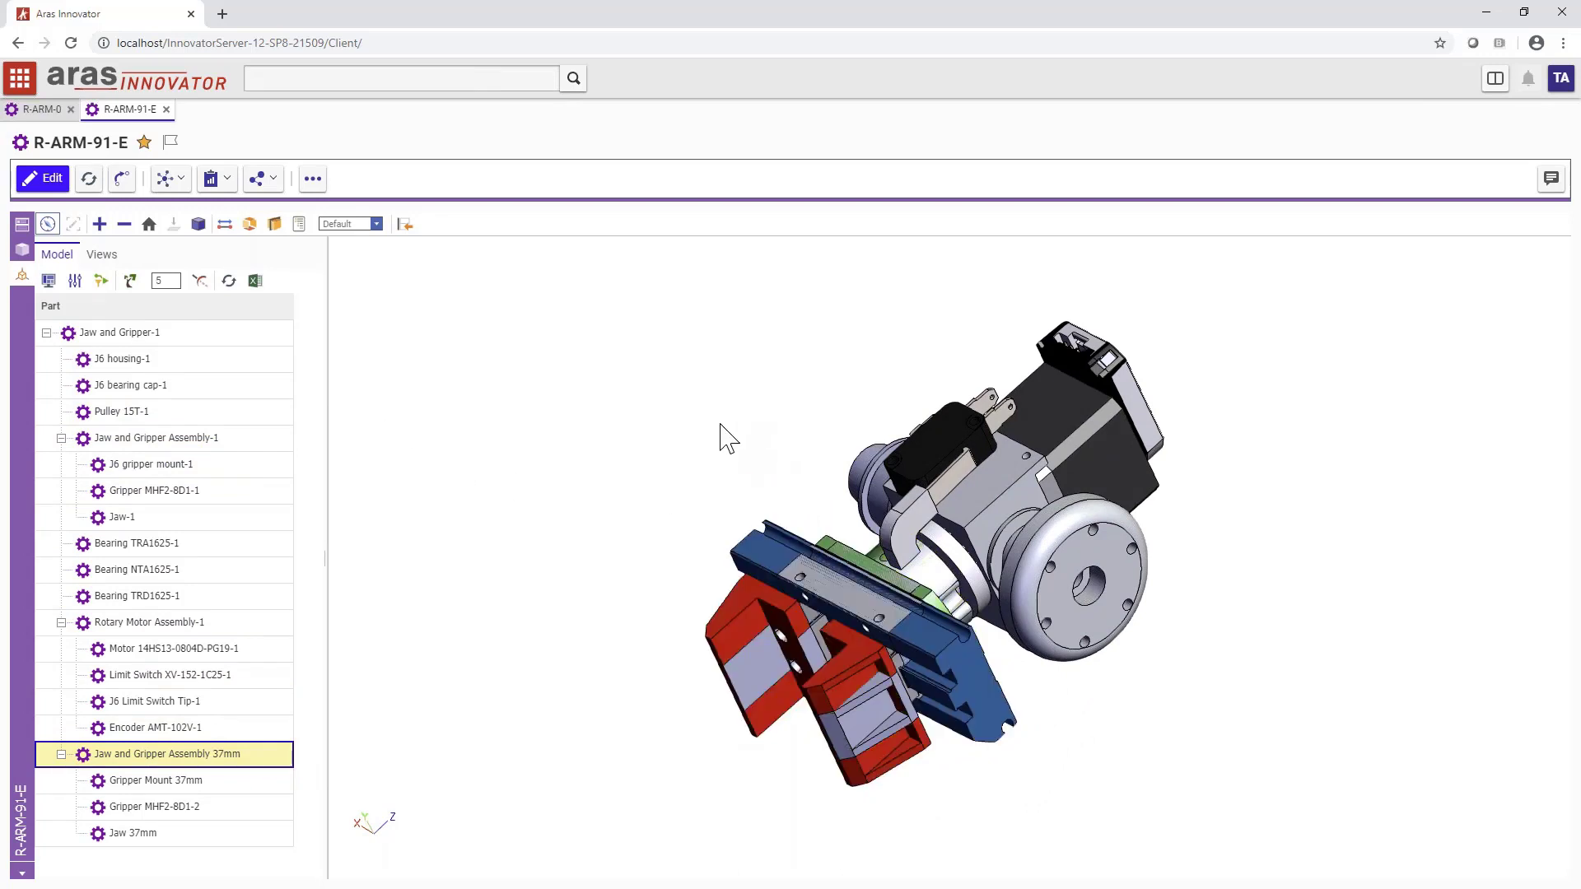
# - Apply an effectivity filter with Aras Part BOM Scope and date 3/15/2020
pyautogui.click(101, 281)
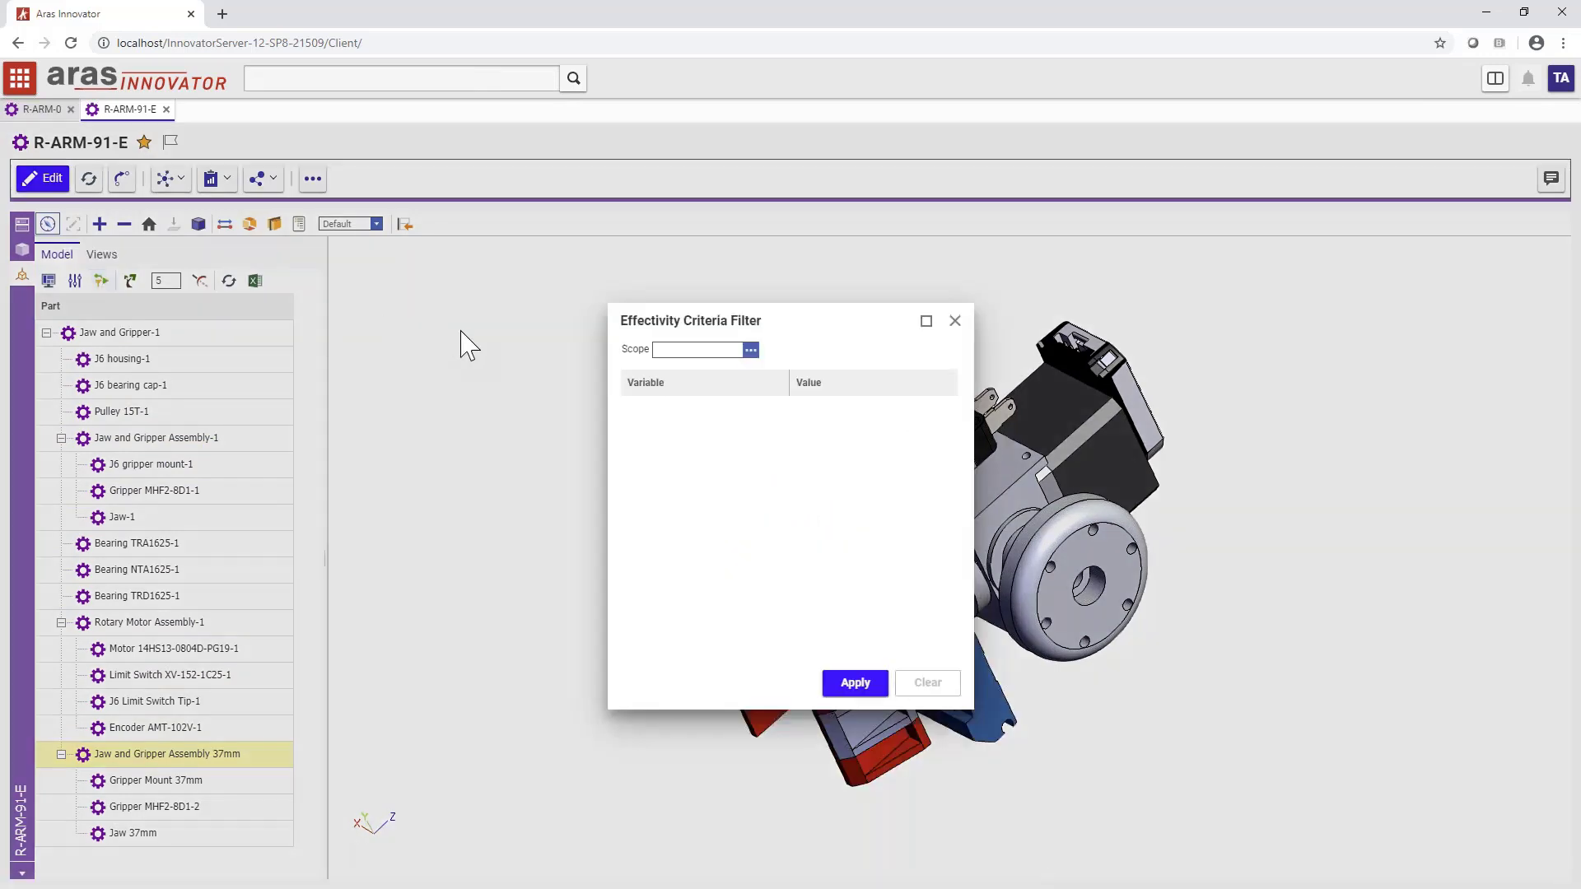
pyautogui.click(751, 351)
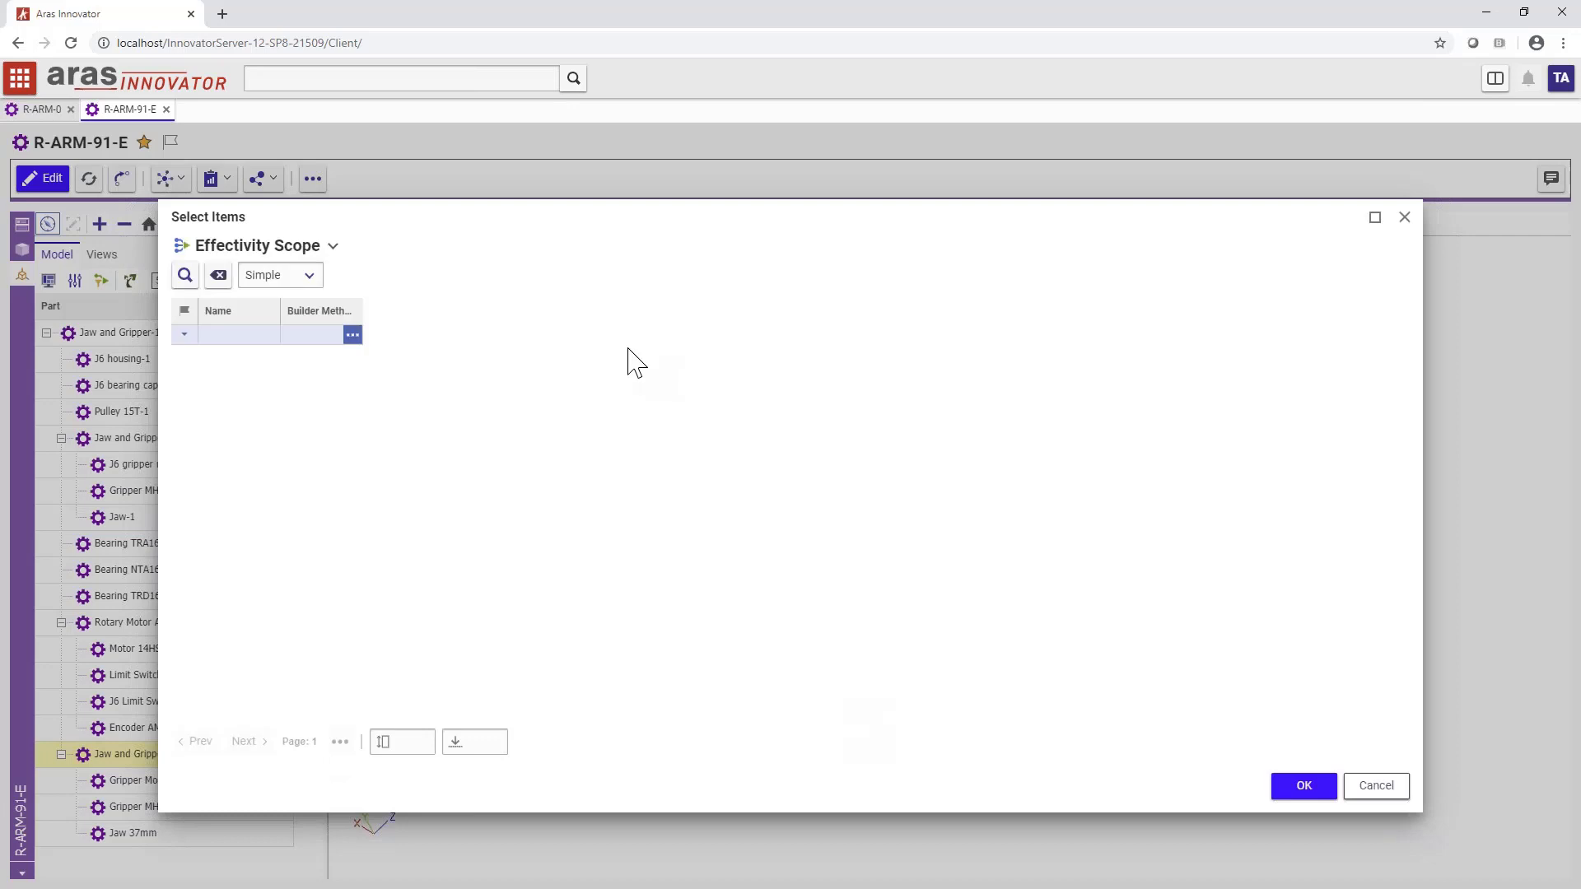
pyautogui.click(185, 275)
pyautogui.click(247, 362)
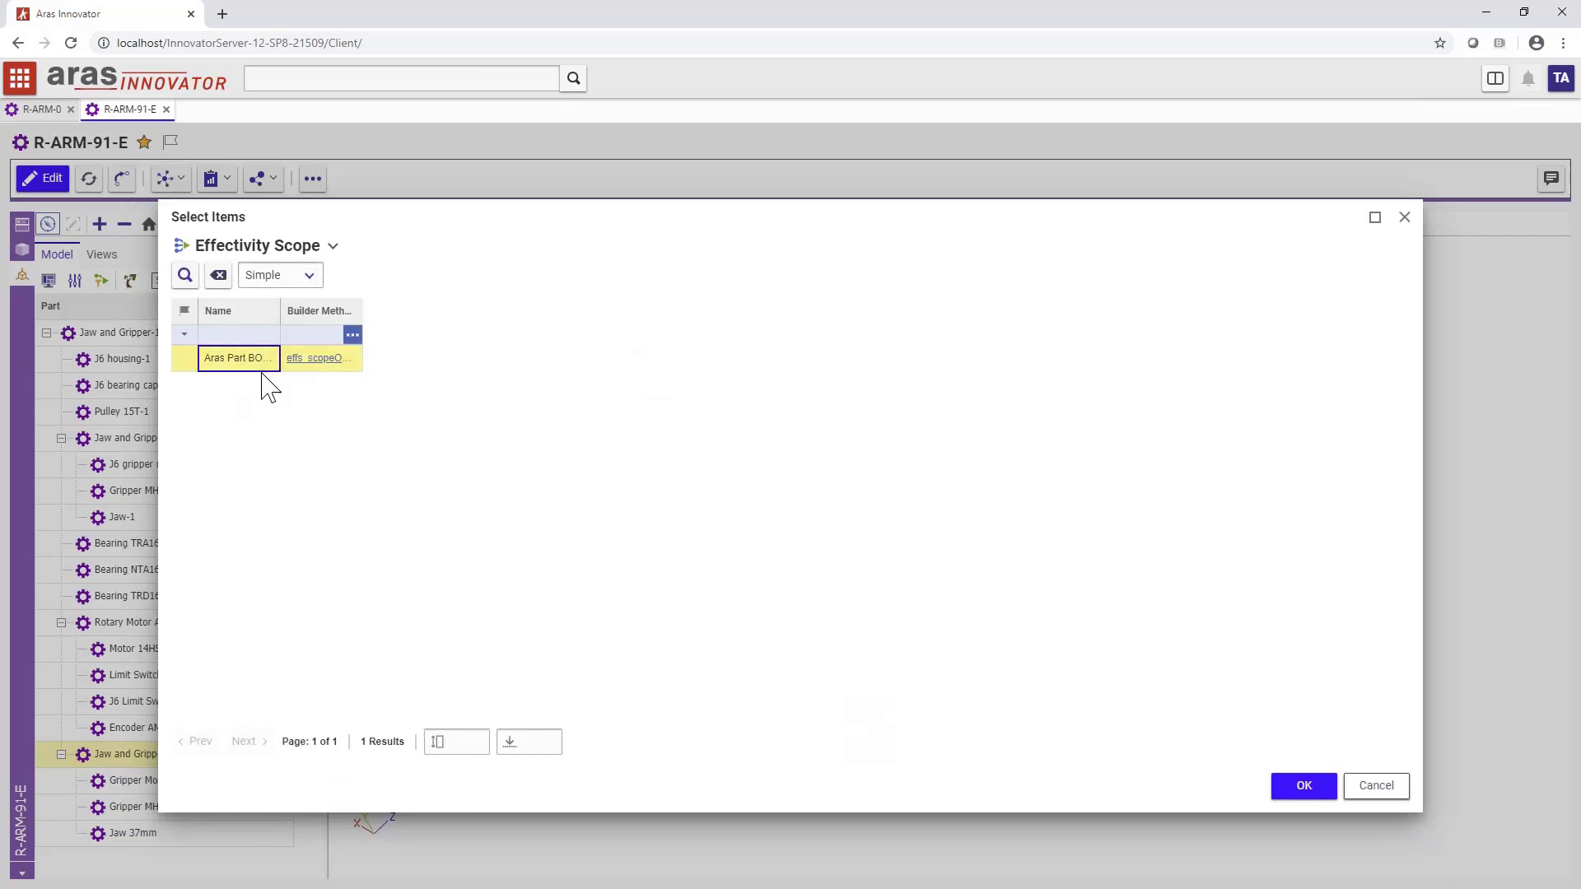
pyautogui.click(1304, 786)
pyautogui.click(896, 438)
pyautogui.click(943, 437)
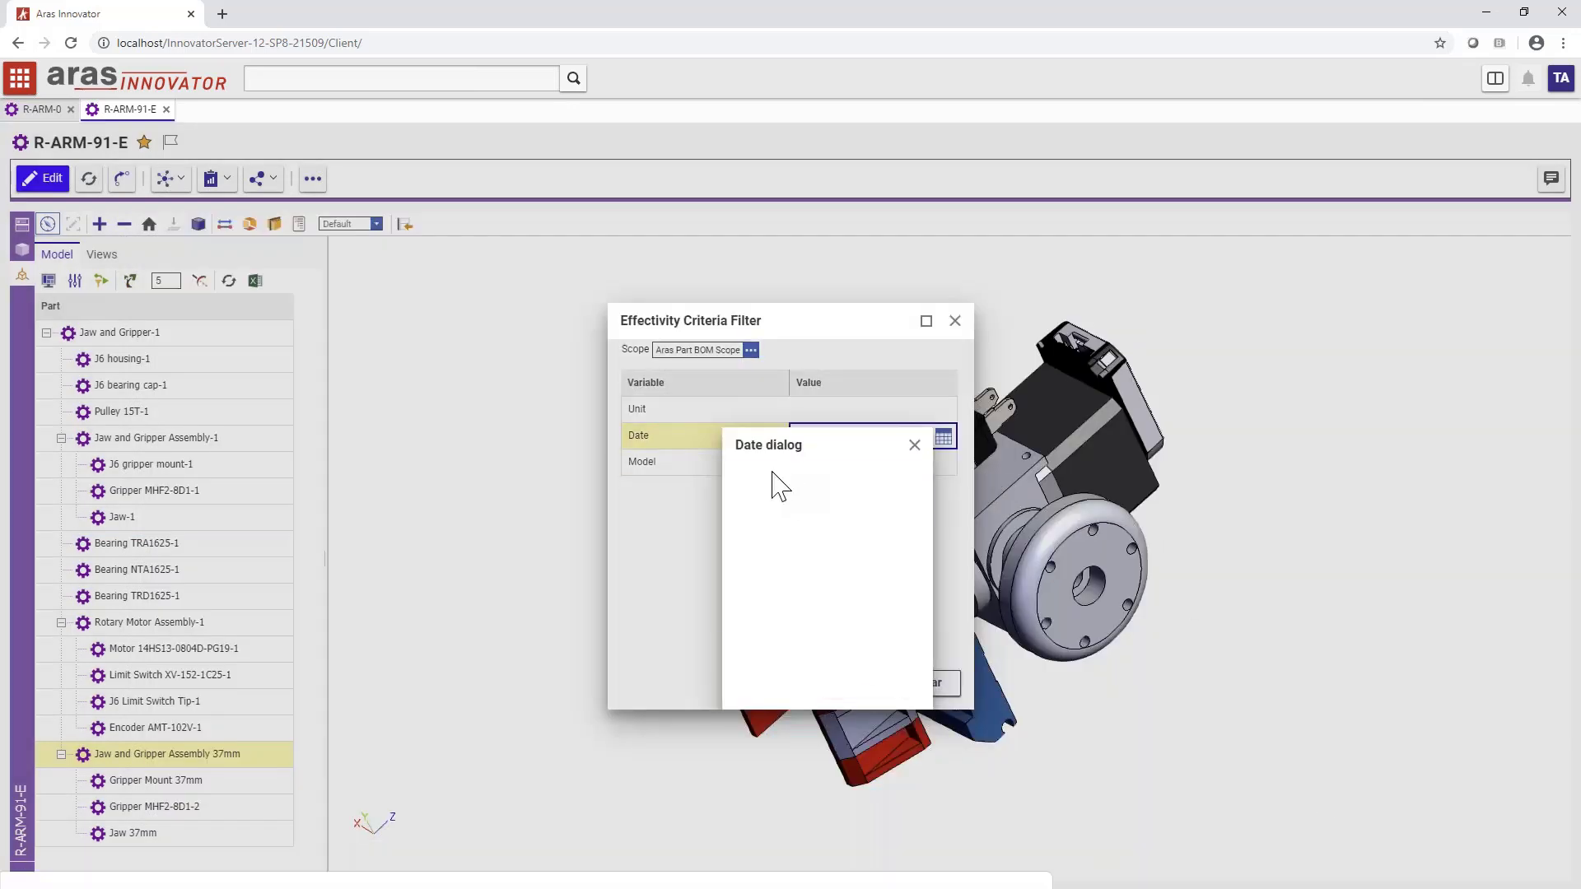
pyautogui.click(734, 476)
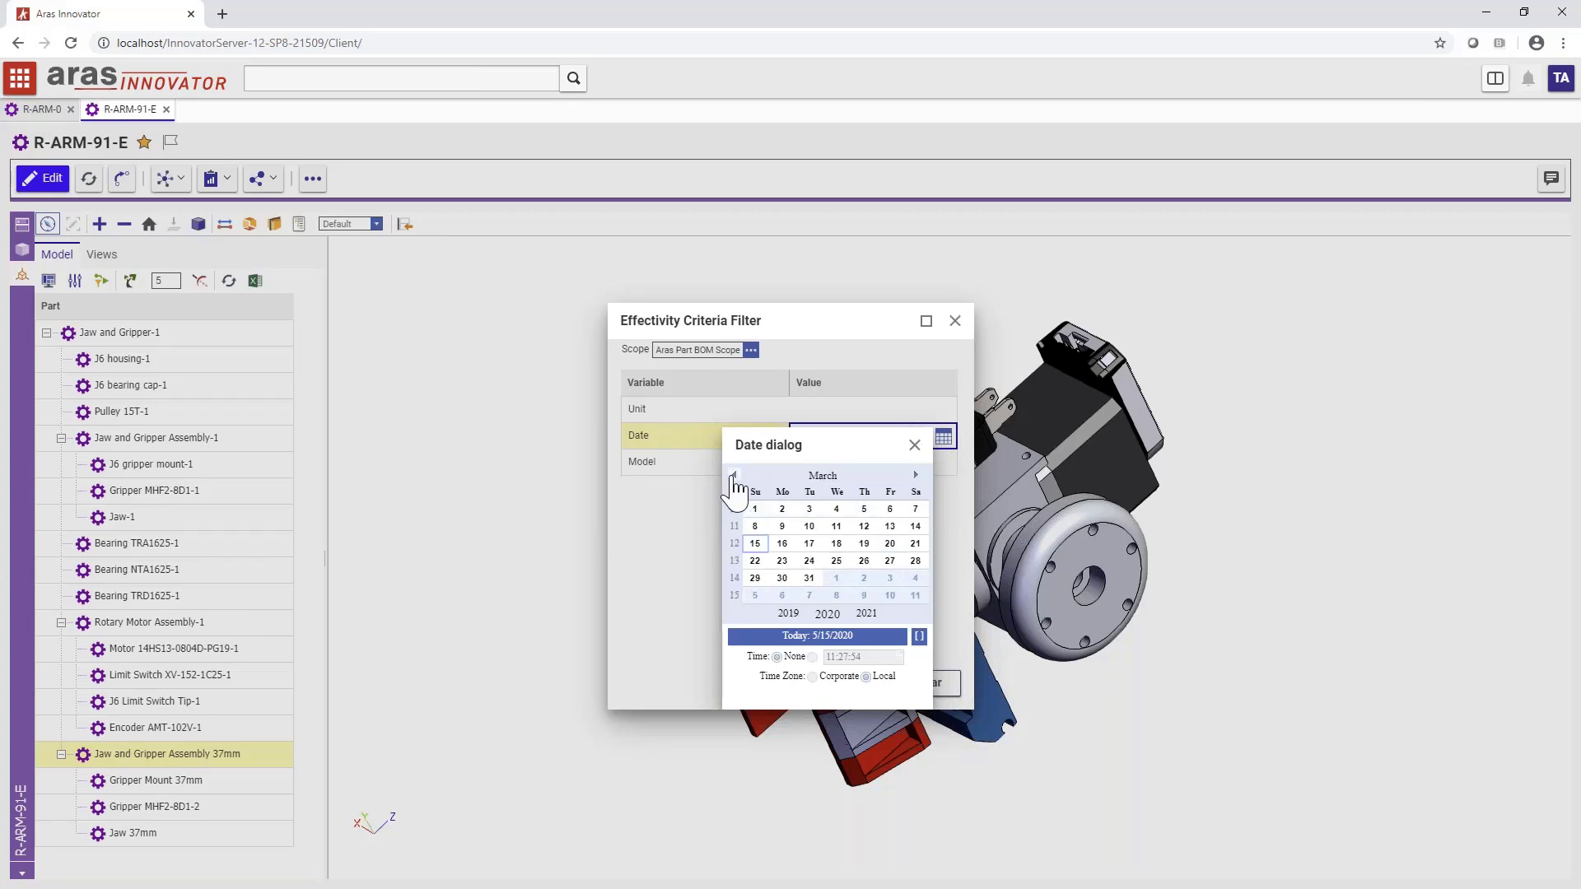
pyautogui.click(756, 561)
pyautogui.click(850, 686)
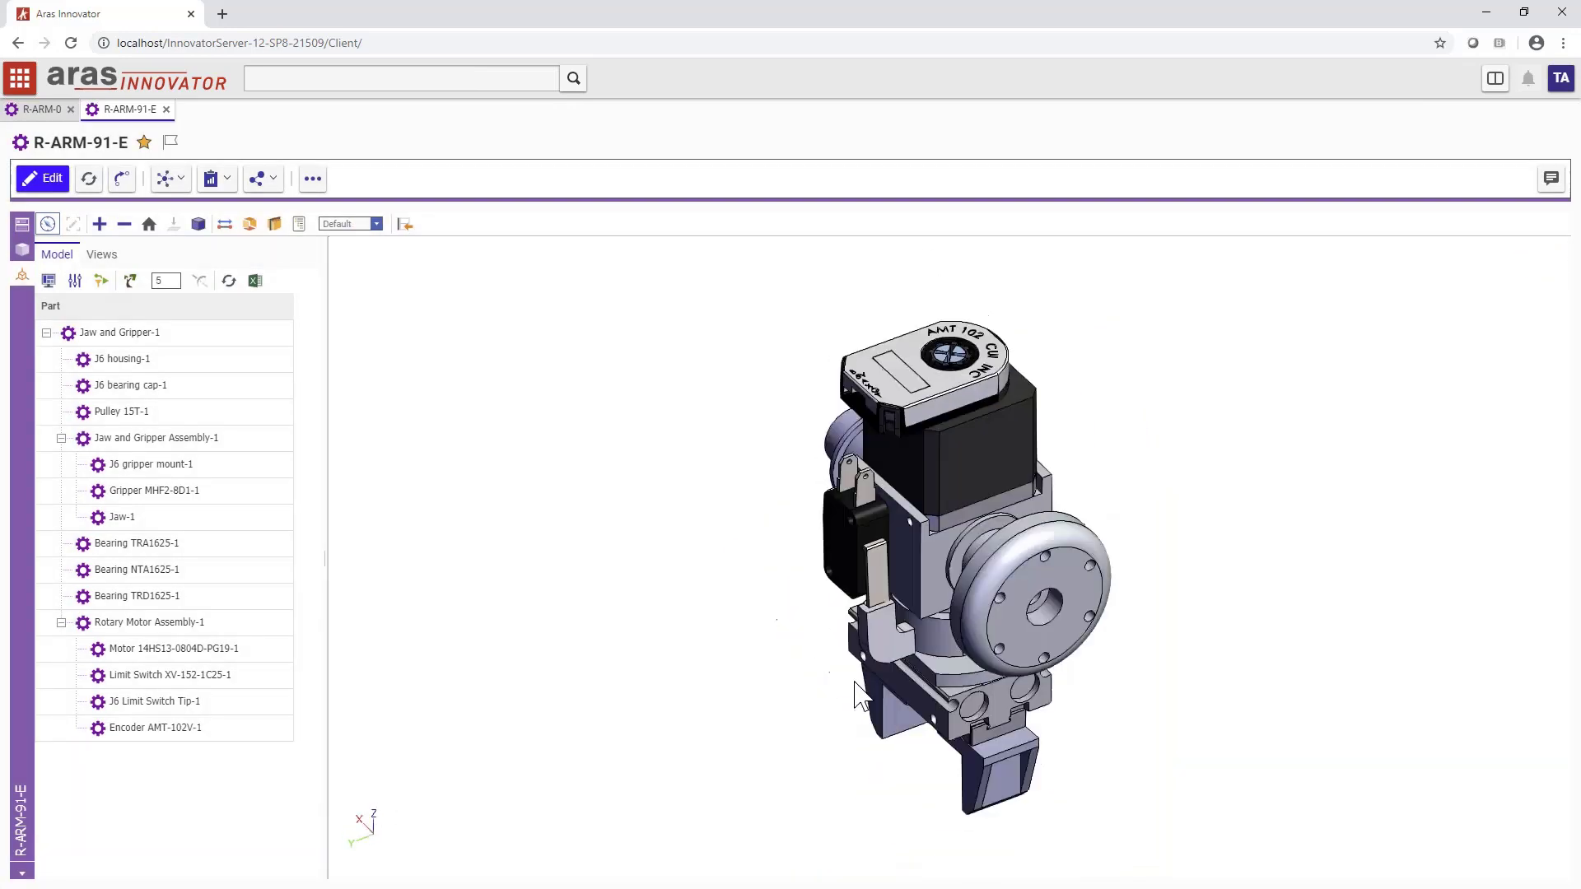
# - Orbit the filtered gripper model and highlight Jaw and Gripper Assembly-1
pyautogui.moveTo(850, 691); pyautogui.dragTo(834, 558)
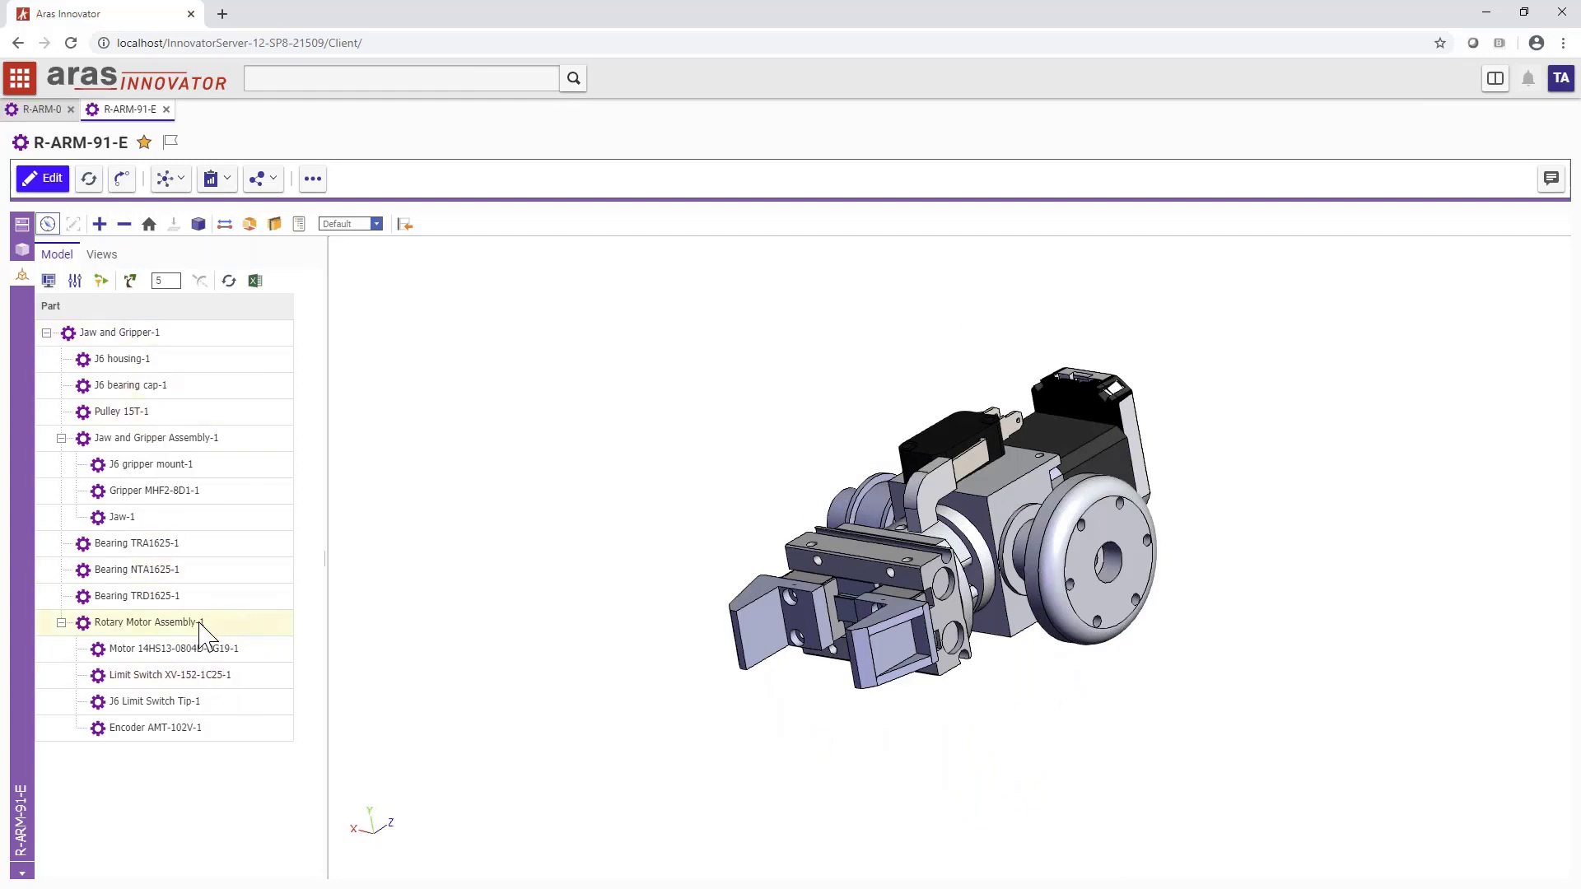
pyautogui.scroll(5, 827, 564)
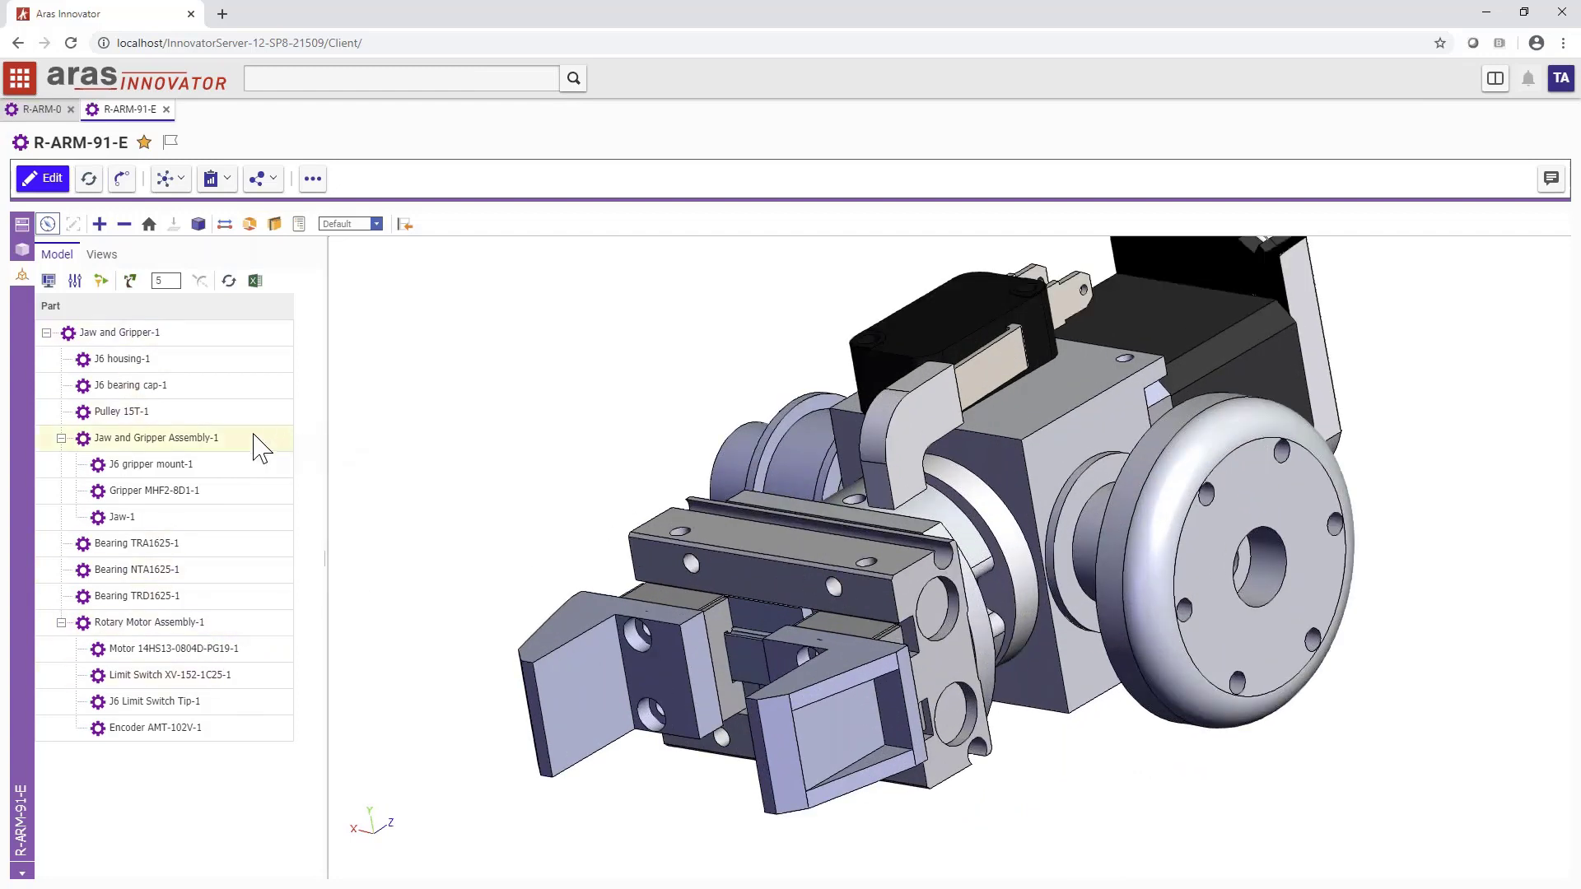
pyautogui.click(257, 439)
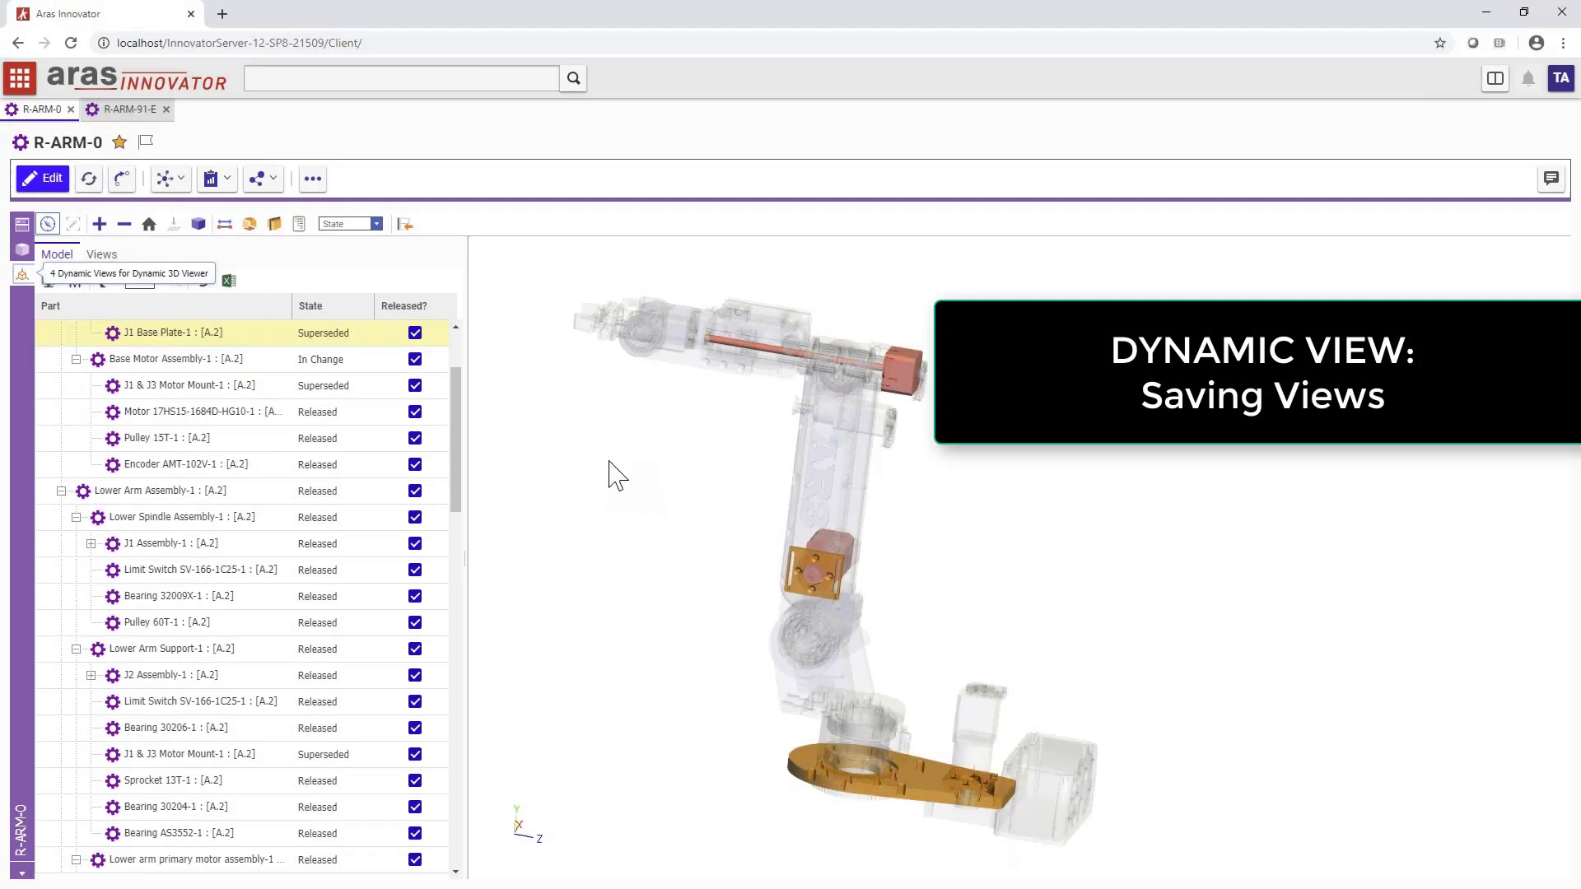
# - Reload R-ARM-0 with StructureResolutionMode Latest Released and list the saved views
pyautogui.click(102, 256)
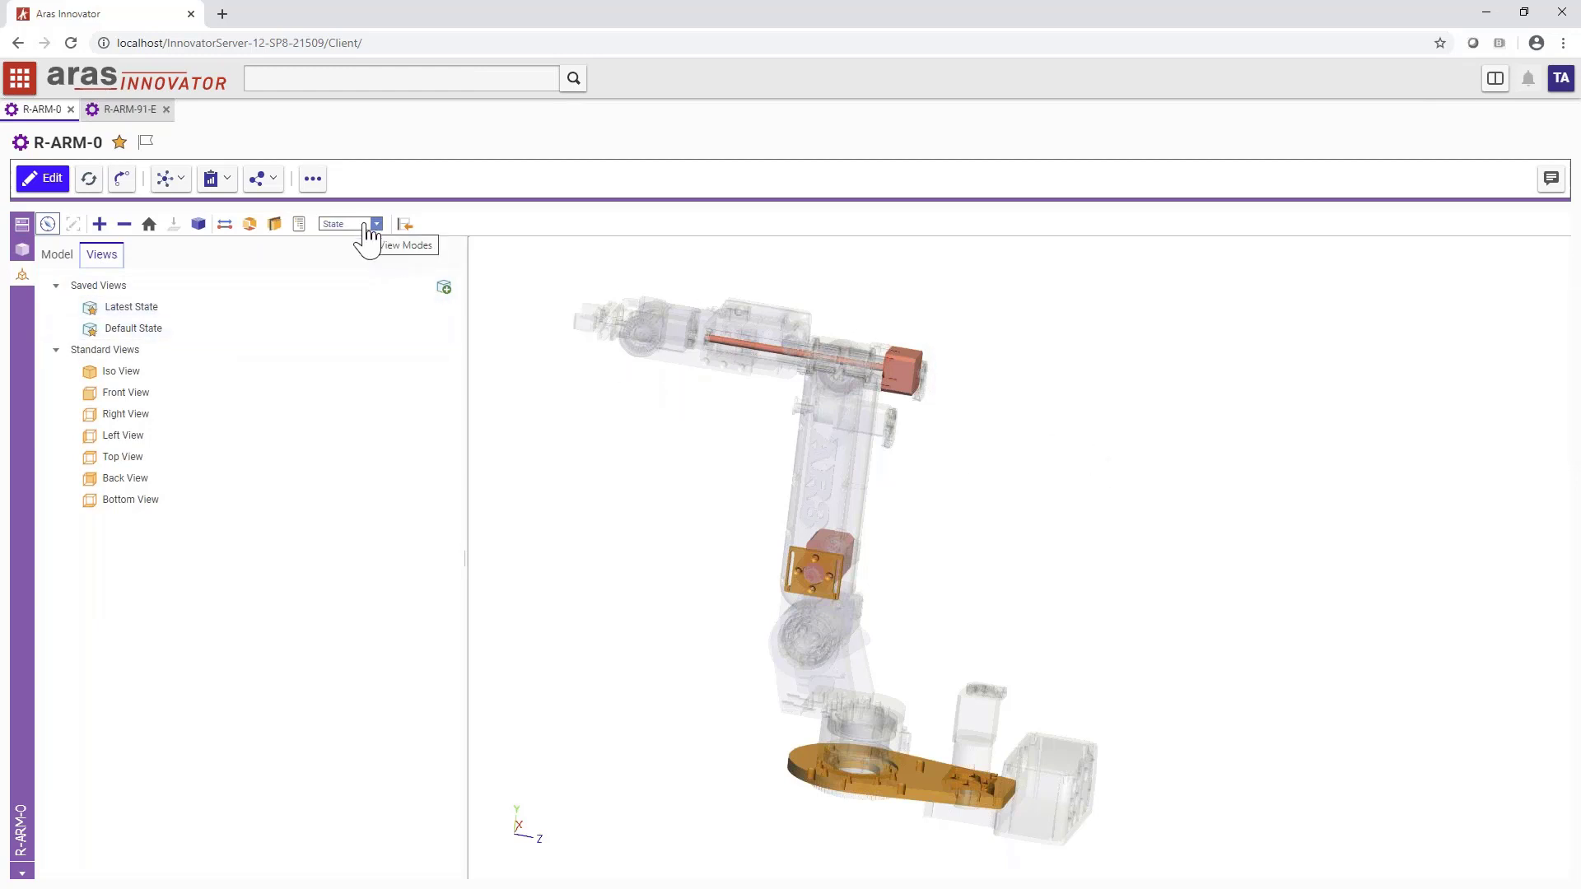
pyautogui.click(58, 256)
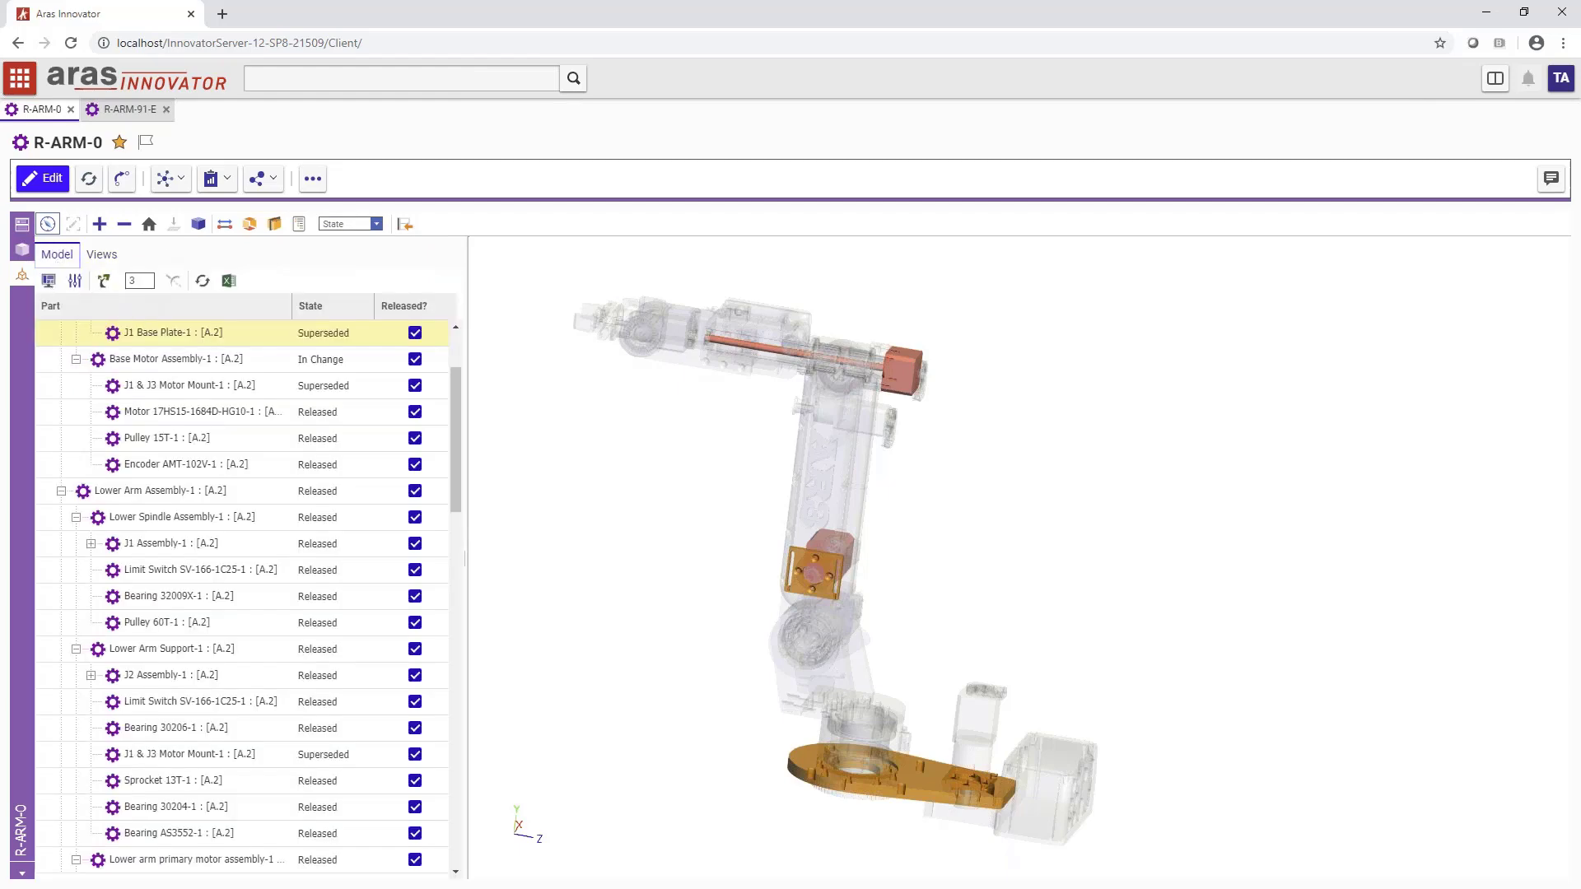
pyautogui.click(75, 281)
pyautogui.click(929, 467)
pyautogui.click(947, 469)
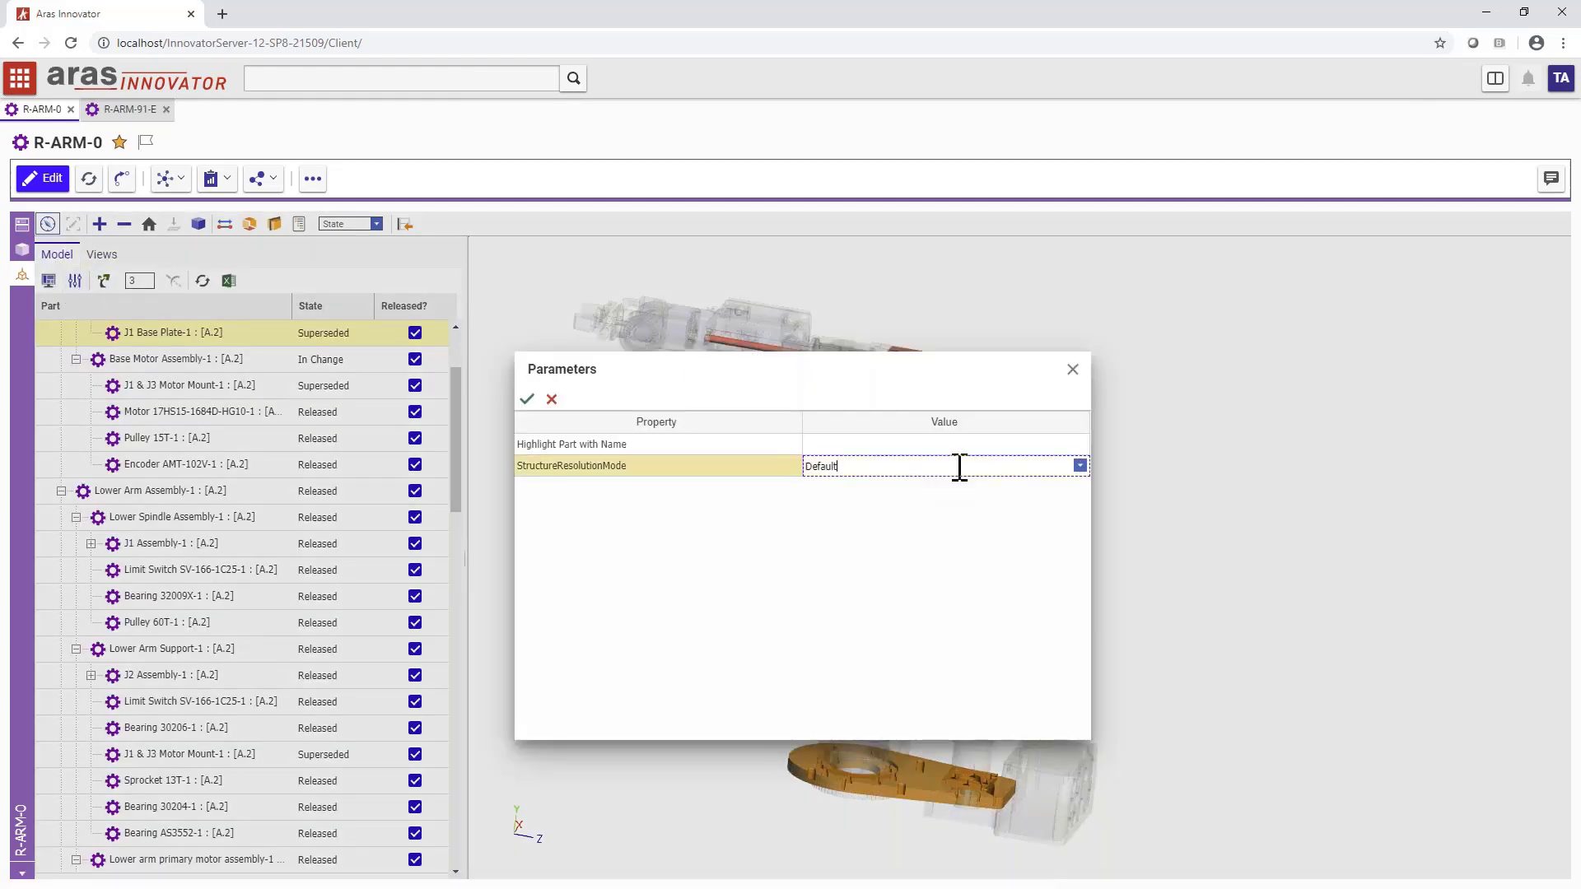
pyautogui.click(1080, 466)
pyautogui.click(906, 525)
pyautogui.press('Return')
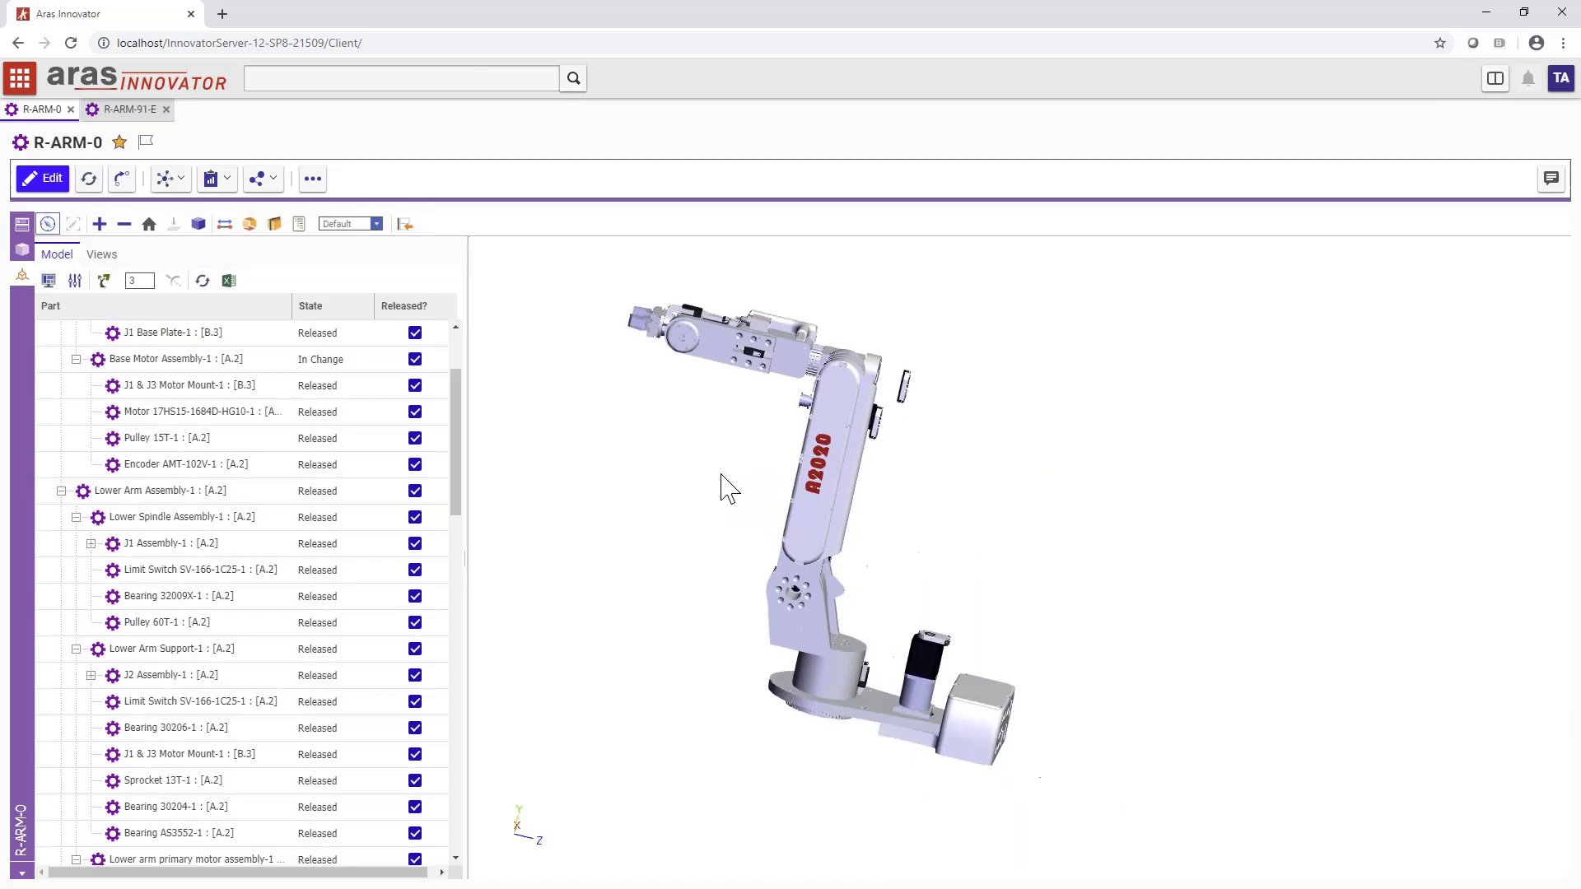
pyautogui.click(103, 256)
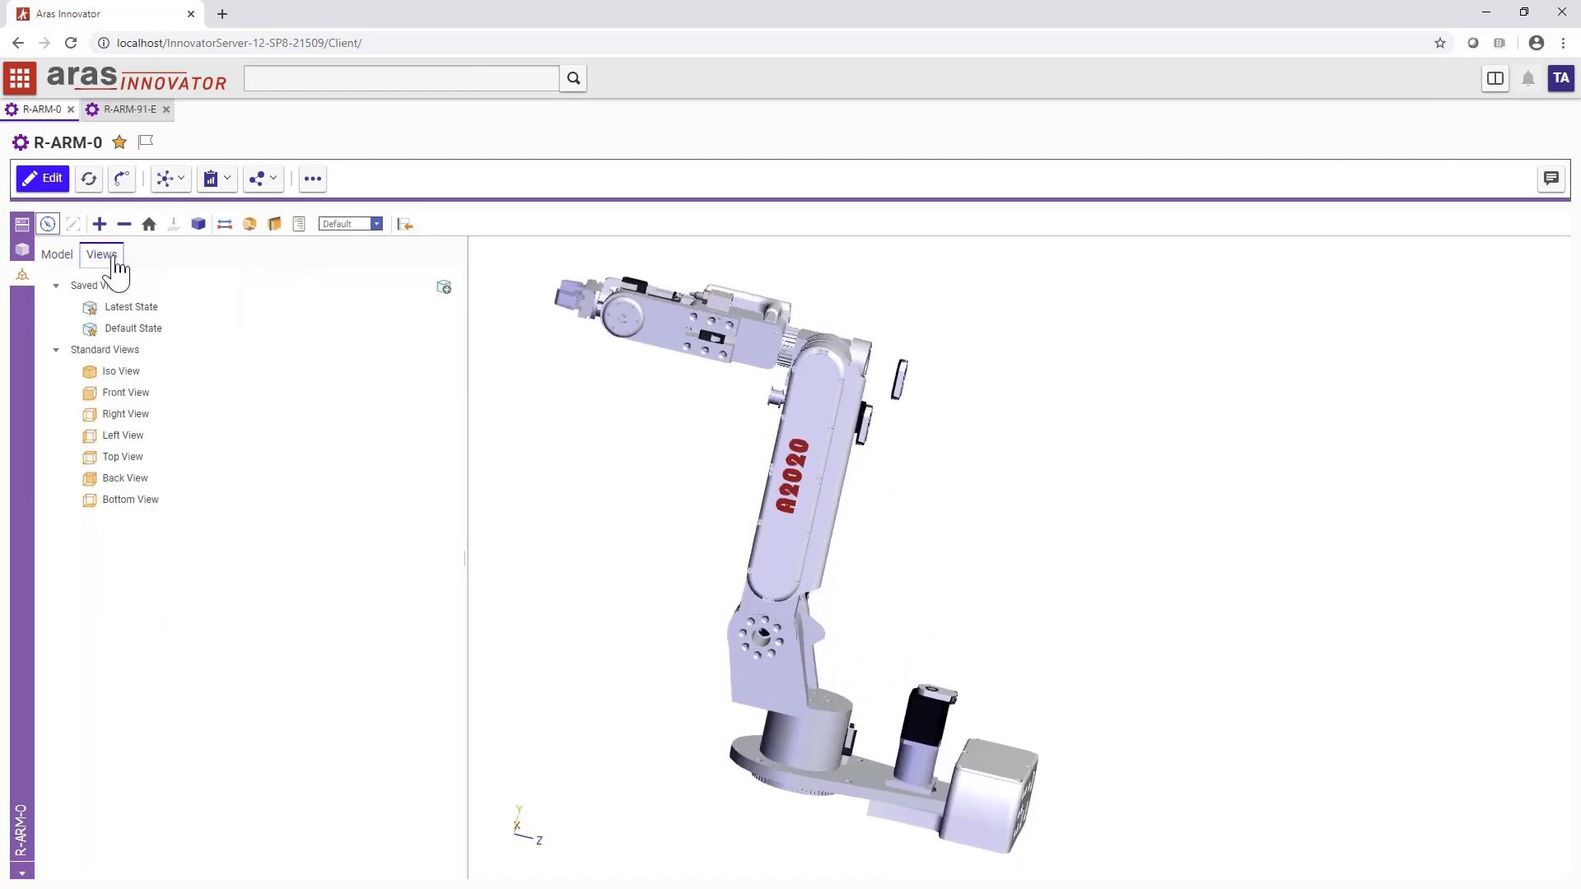
# - Save the current R-ARM-0 view as 'Latest Released State', then load 'Latest State'
pyautogui.click(444, 287)
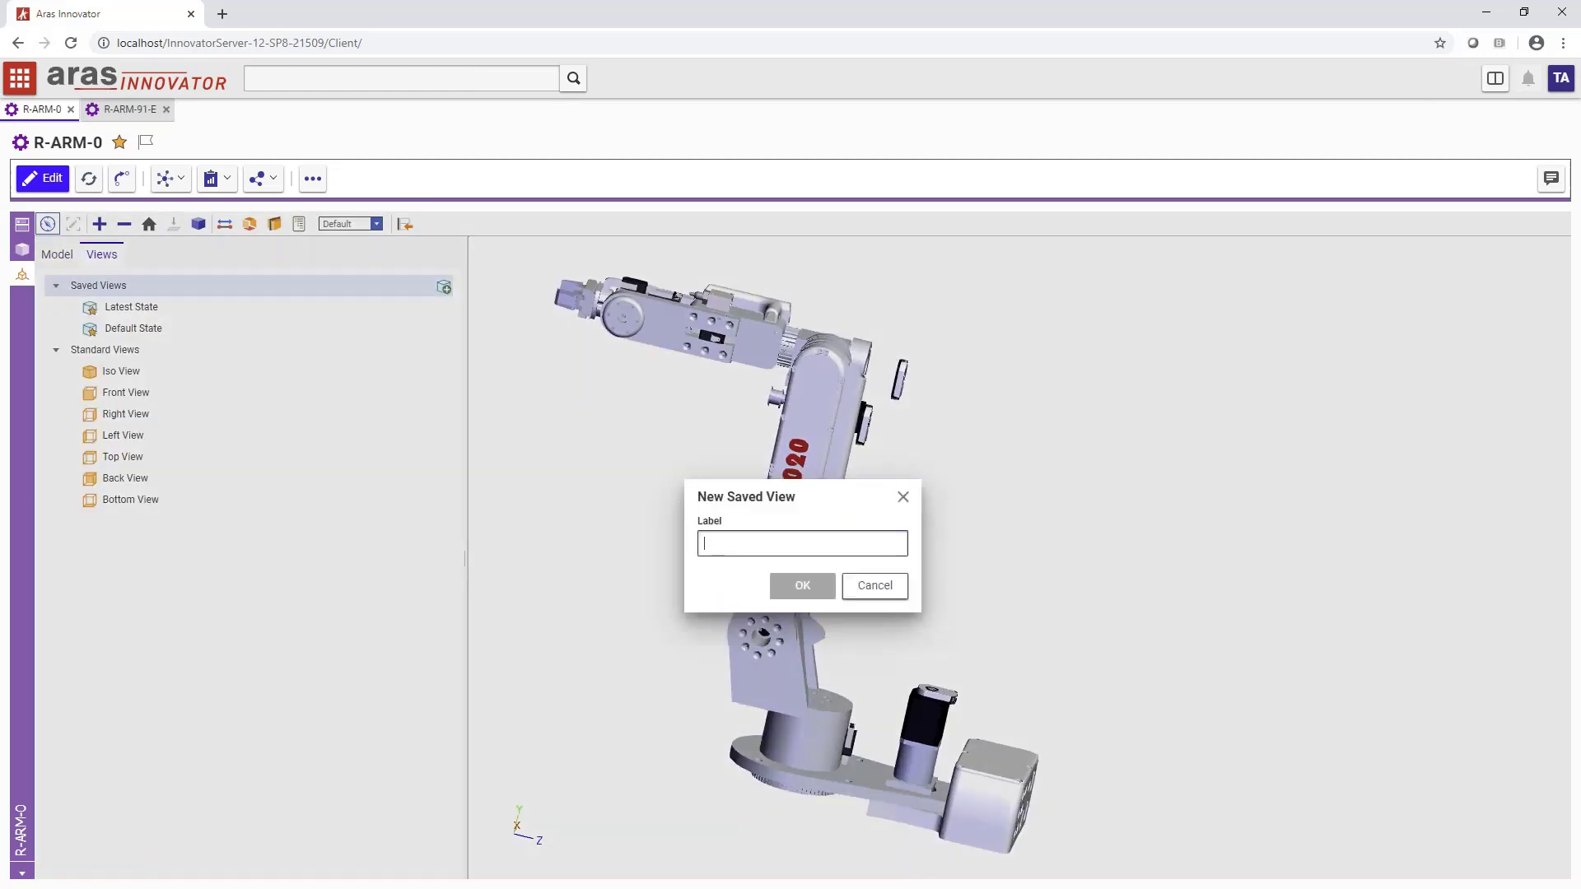
pyautogui.write('Latest Released State')
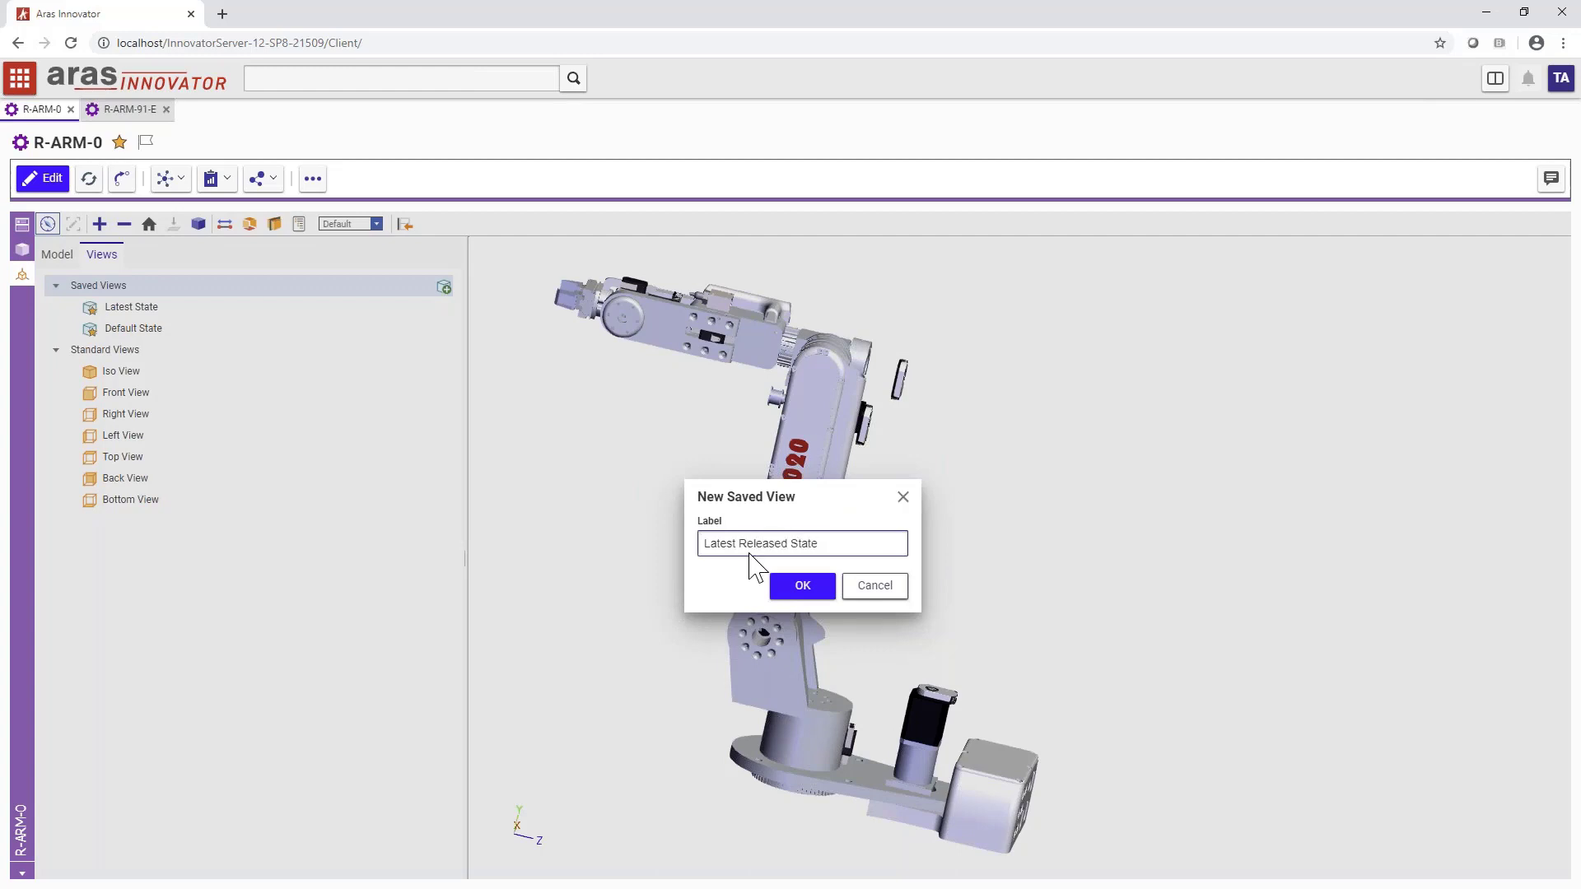
pyautogui.click(803, 586)
pyautogui.click(305, 307)
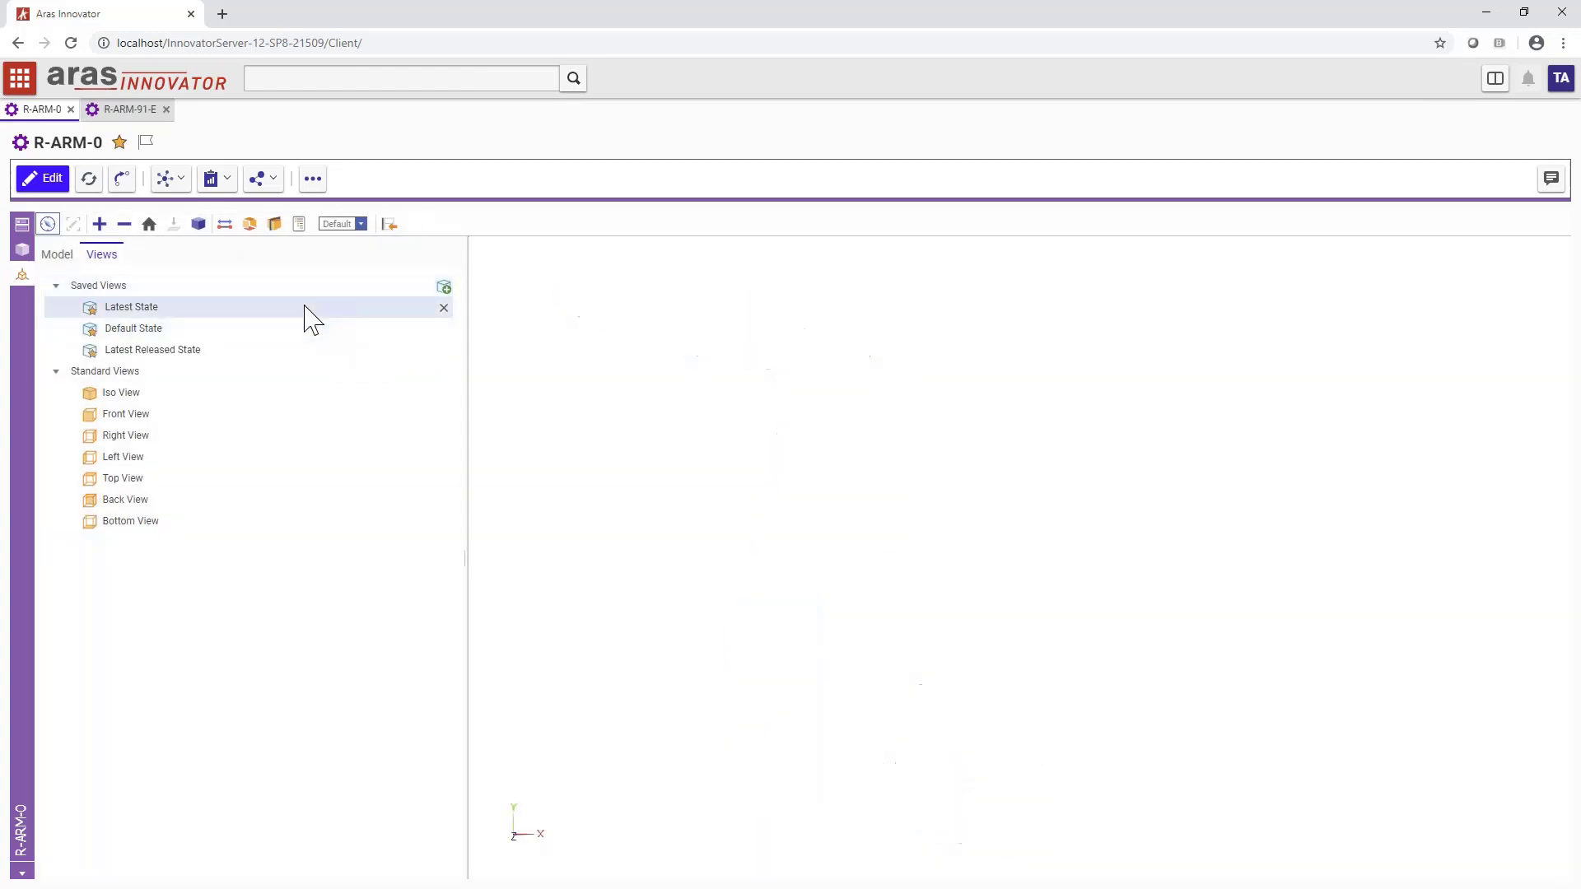